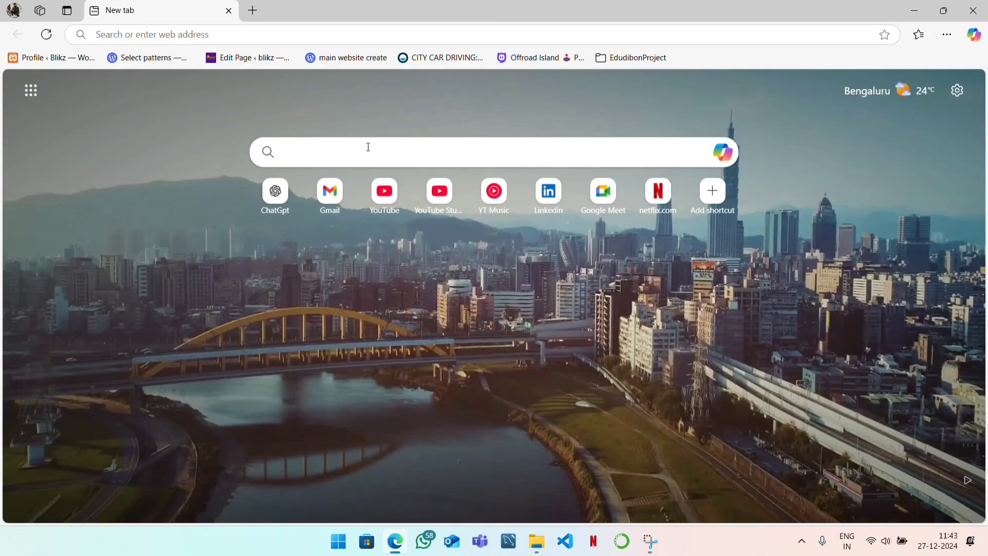
# Step: Search the web for windhawk and download the Windhawk installer from windhawk.net
pyautogui.click(368, 147)
pyautogui.write('wind')
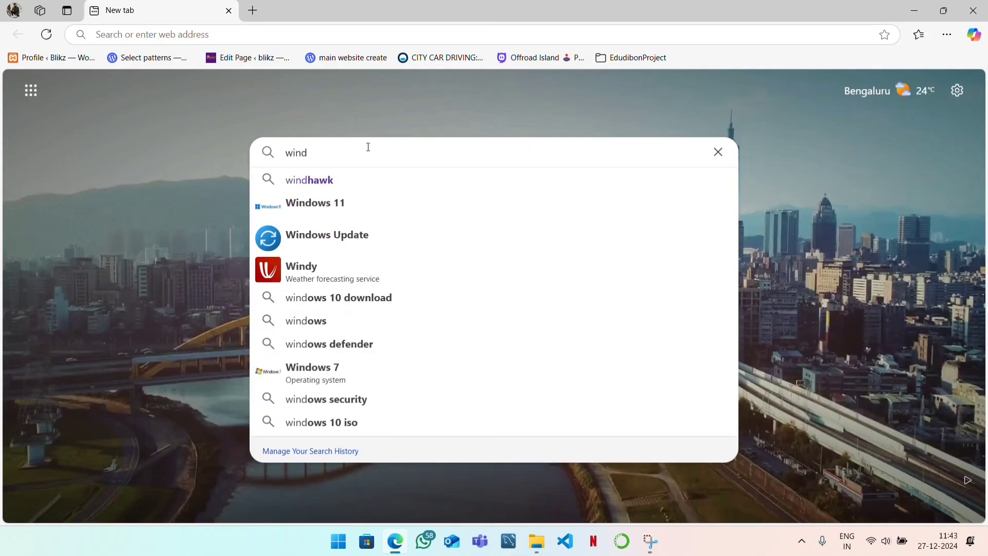
pyautogui.click(349, 180)
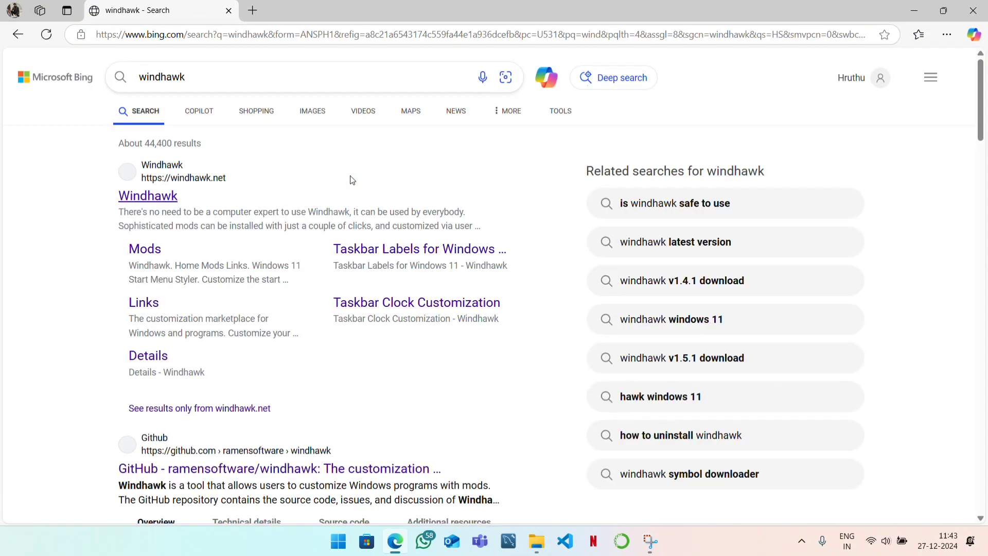
pyautogui.click(152, 197)
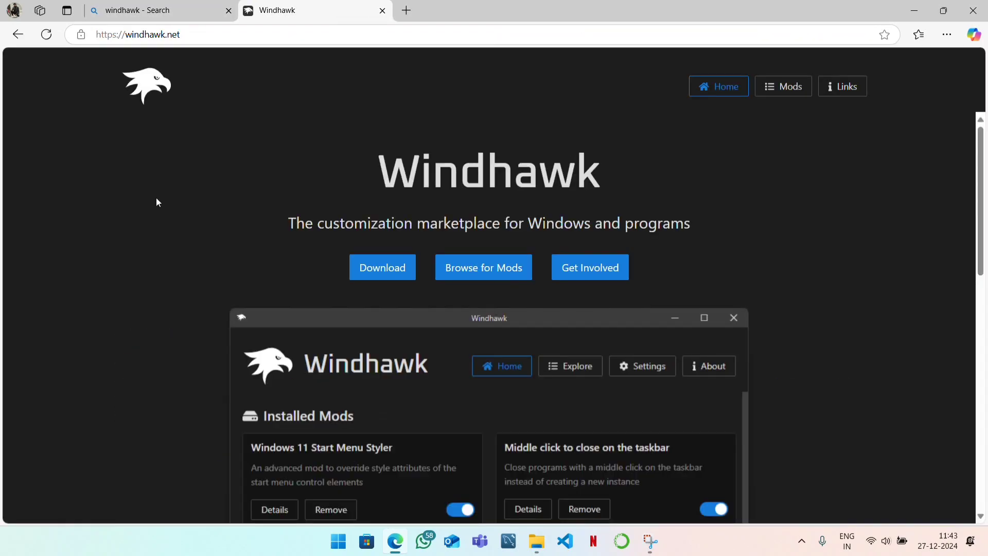
pyautogui.click(401, 267)
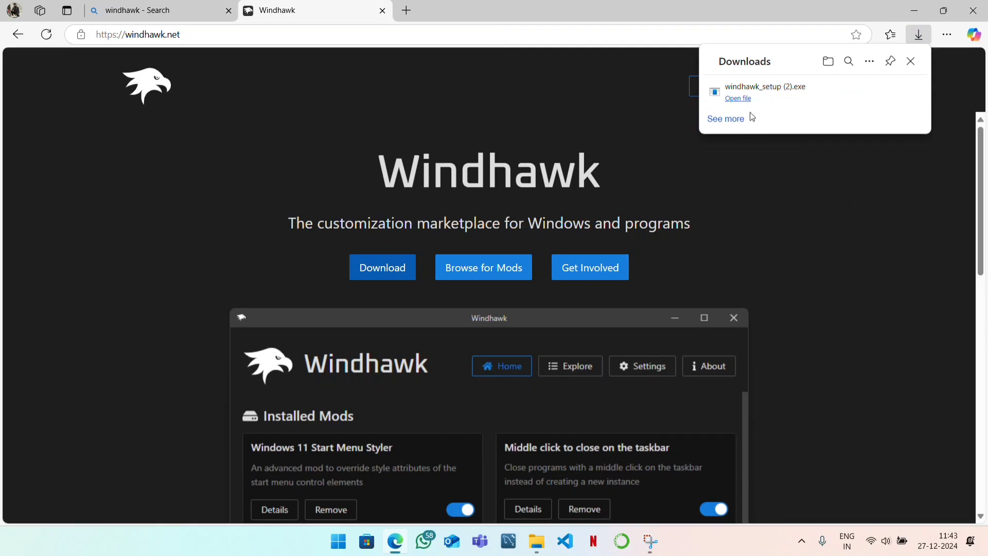
# Step: Run the downloaded windhawk_setup file, install Windhawk in English with the default components, and launch it on finishing
pyautogui.click(737, 98)
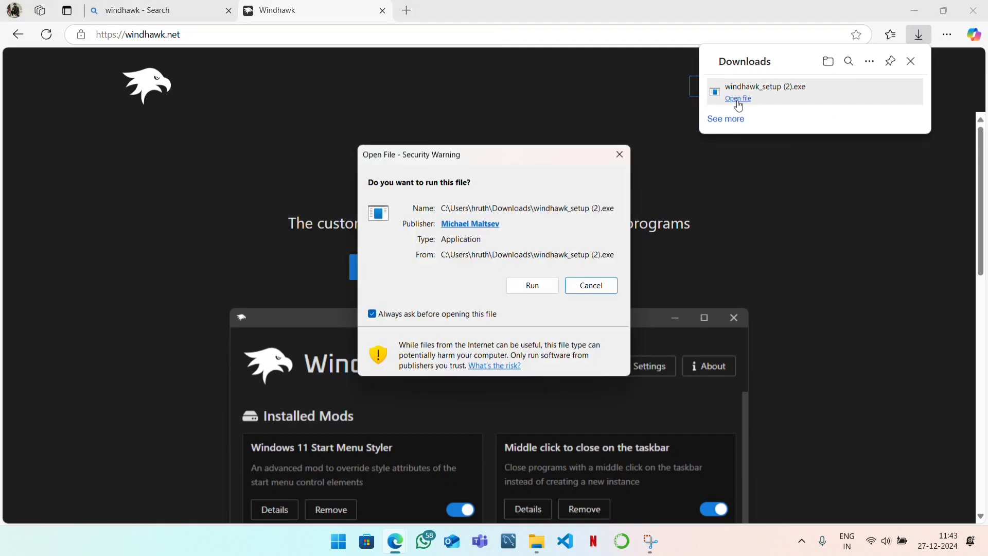
pyautogui.click(927, 4)
pyautogui.click(928, 4)
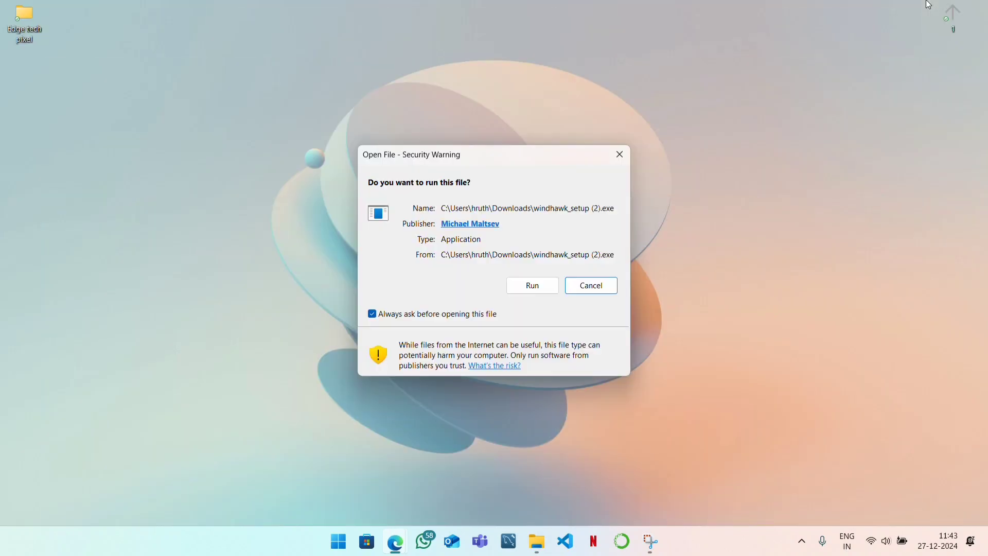
pyautogui.click(530, 284)
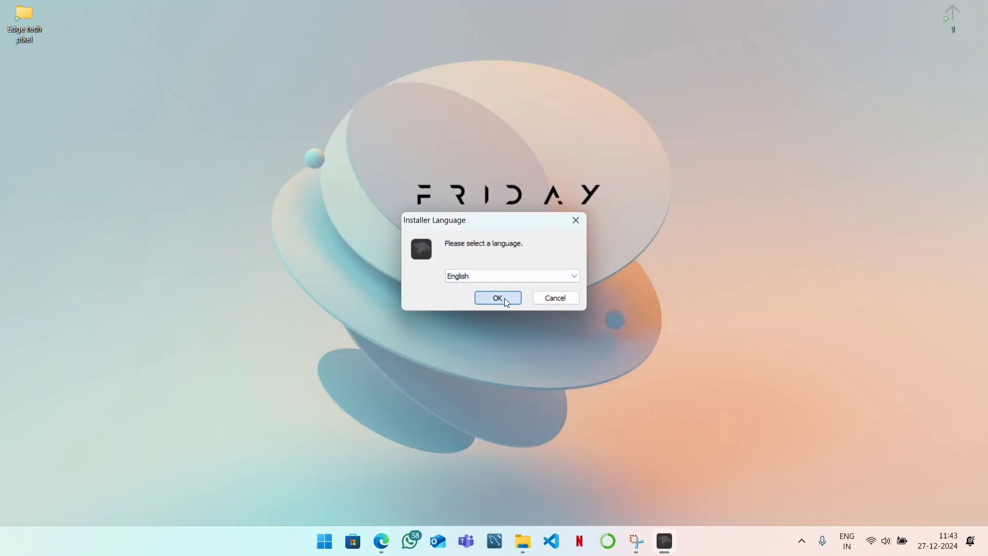
pyautogui.click(505, 299)
pyautogui.click(555, 368)
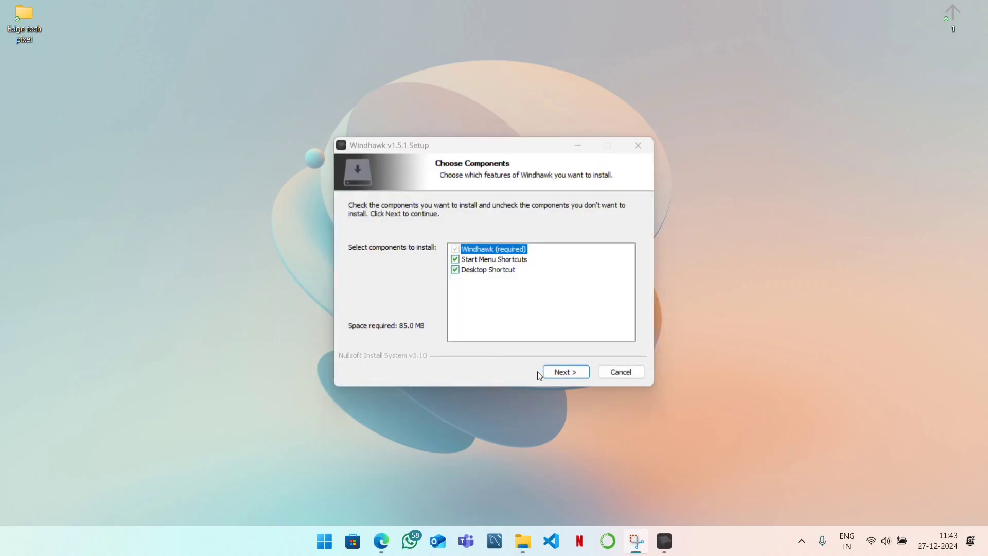
pyautogui.click(548, 374)
pyautogui.click(548, 374)
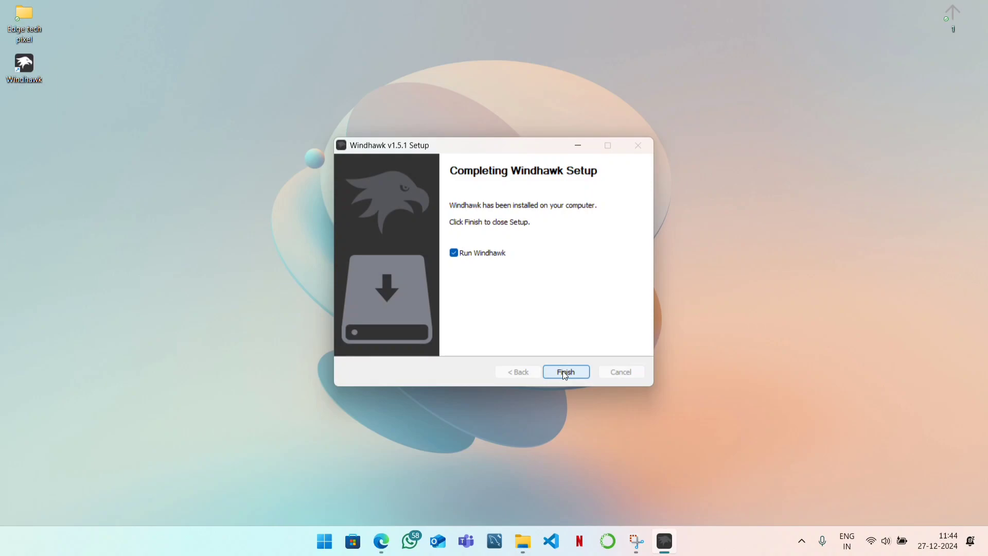
pyautogui.click(565, 374)
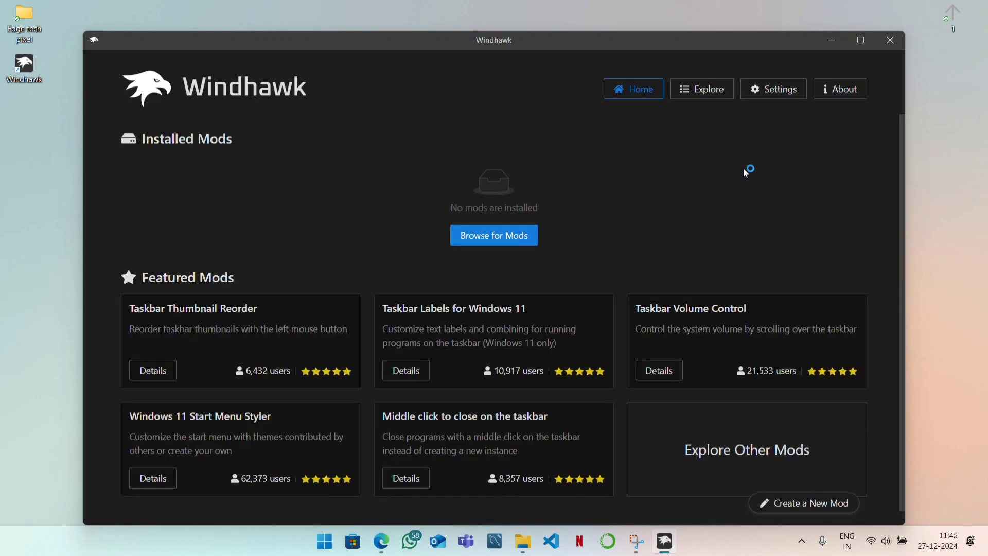
# Step: Search the Windhawk mods for "taskbar h" and install the Taskbar height and icon size mod, accepting the risk
pyautogui.click(704, 94)
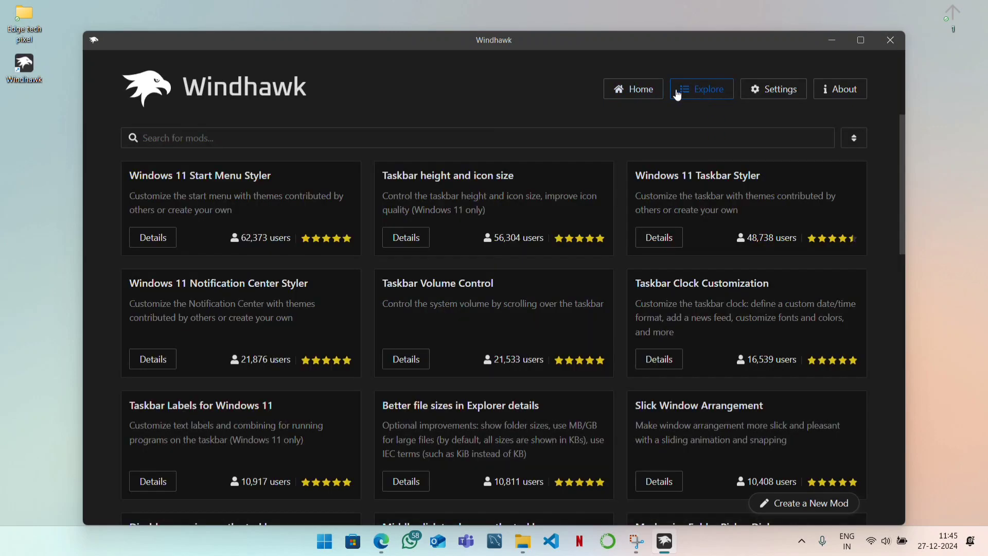
pyautogui.click(467, 142)
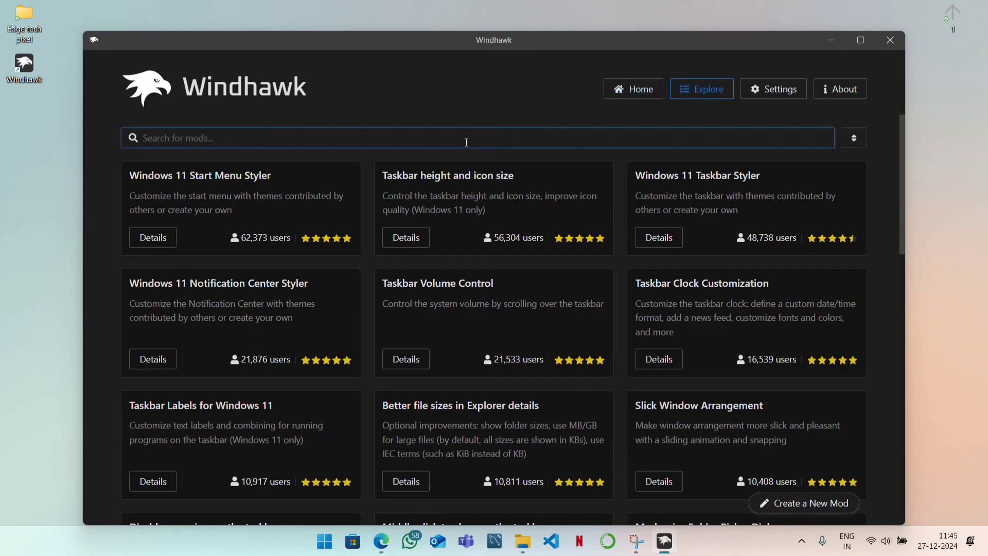
pyautogui.write('taskbar')
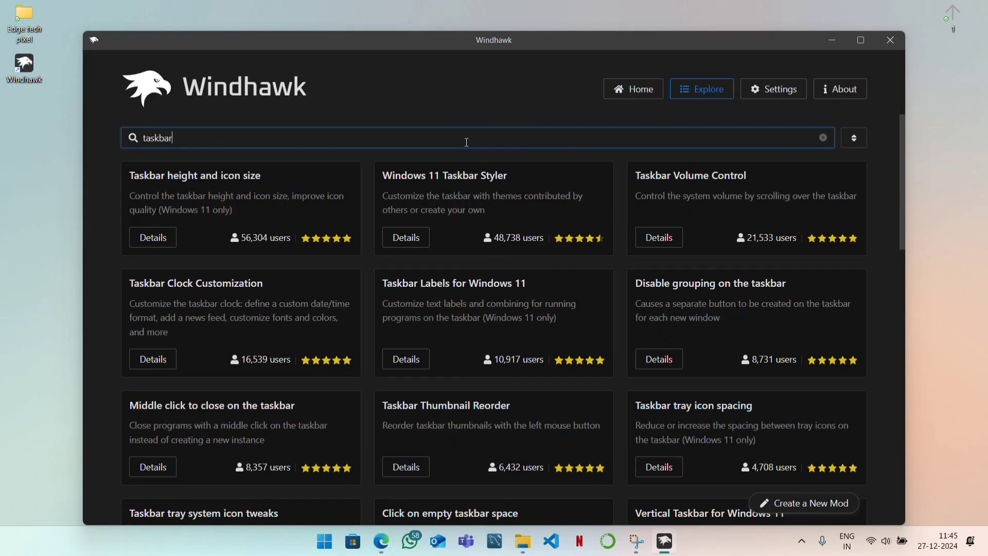
pyautogui.write(' h')
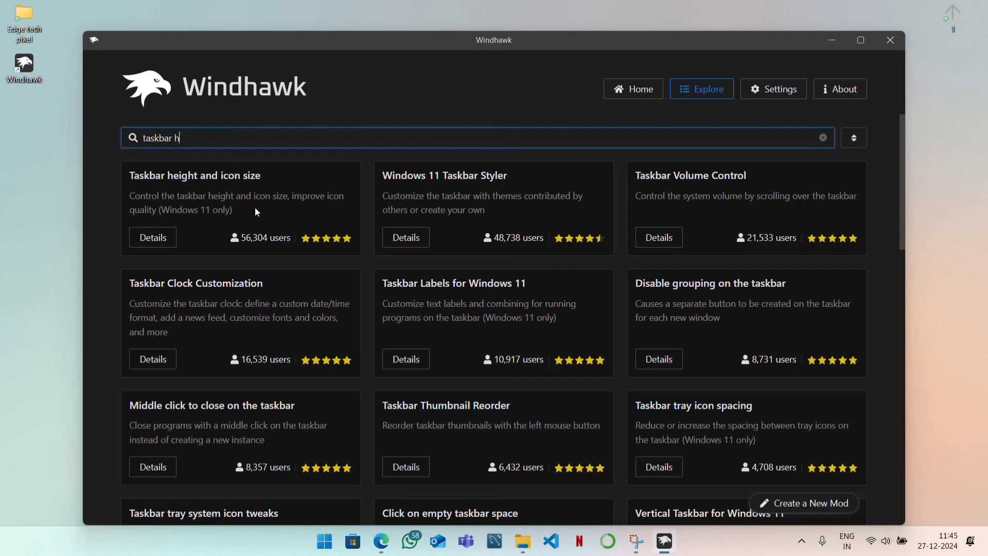
pyautogui.click(155, 238)
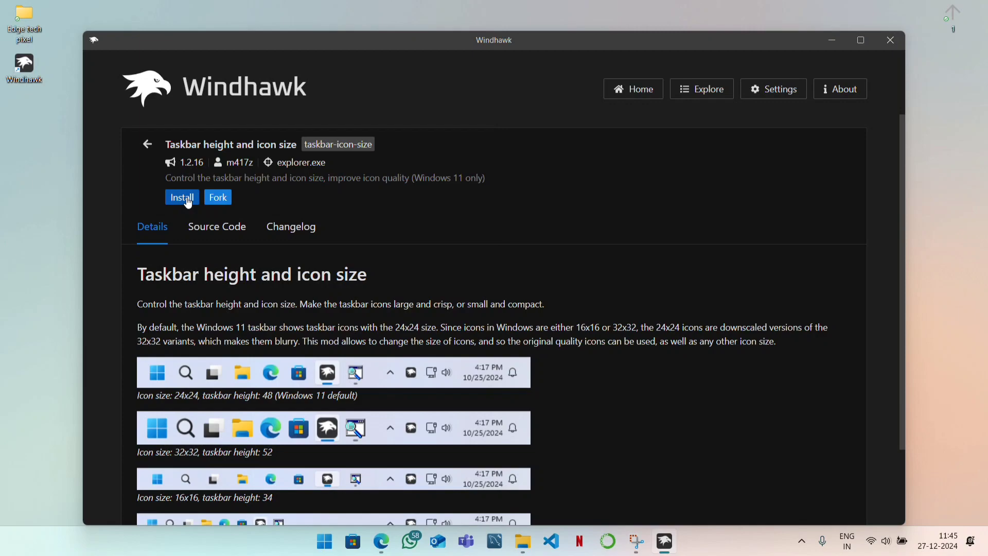
pyautogui.click(189, 201)
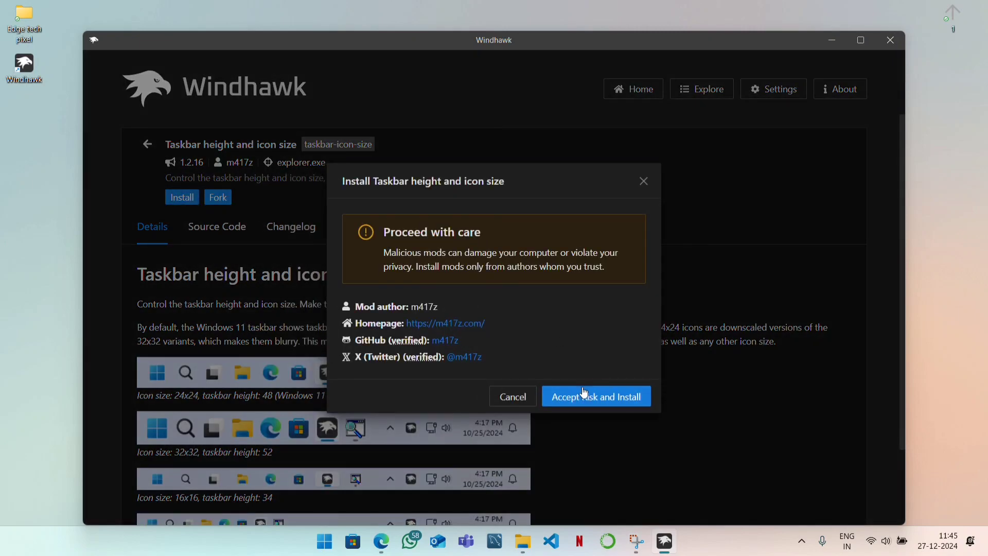
pyautogui.click(584, 392)
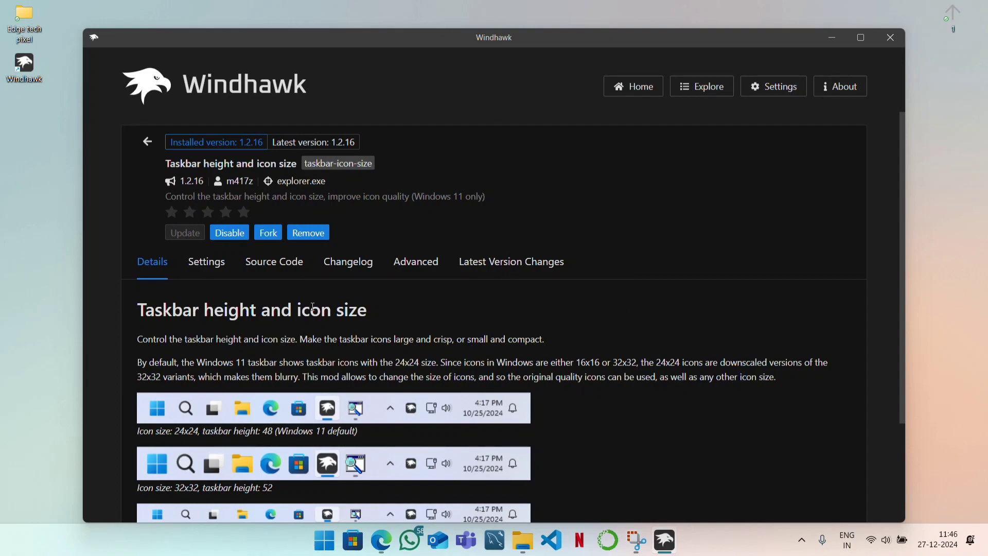
# Step: In the Taskbar height and icon size mod's settings, set the icon size to 27 and the taskbar height to 56
pyautogui.click(209, 267)
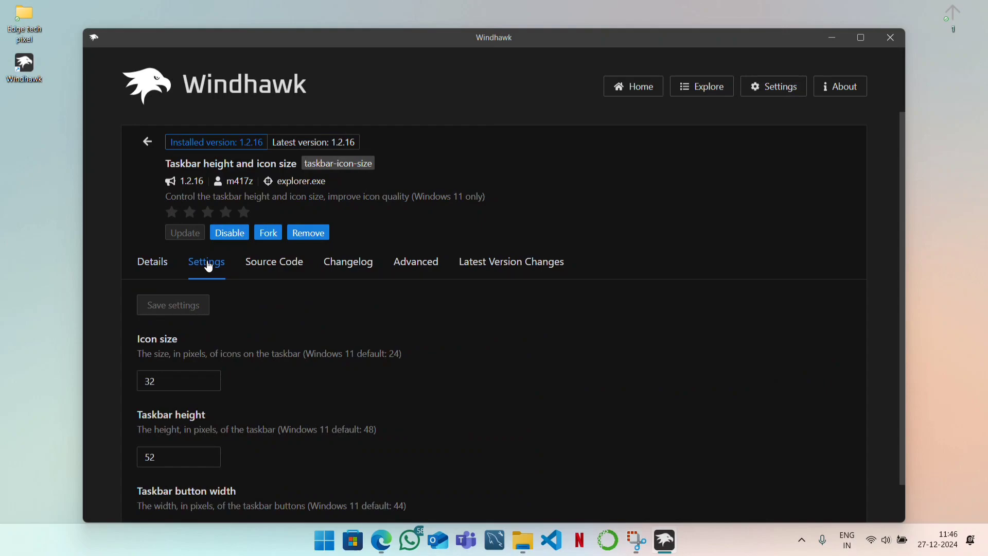
pyautogui.click(171, 384)
pyautogui.moveTo(171, 383); pyautogui.dragTo(142, 382)
pyautogui.write('2')
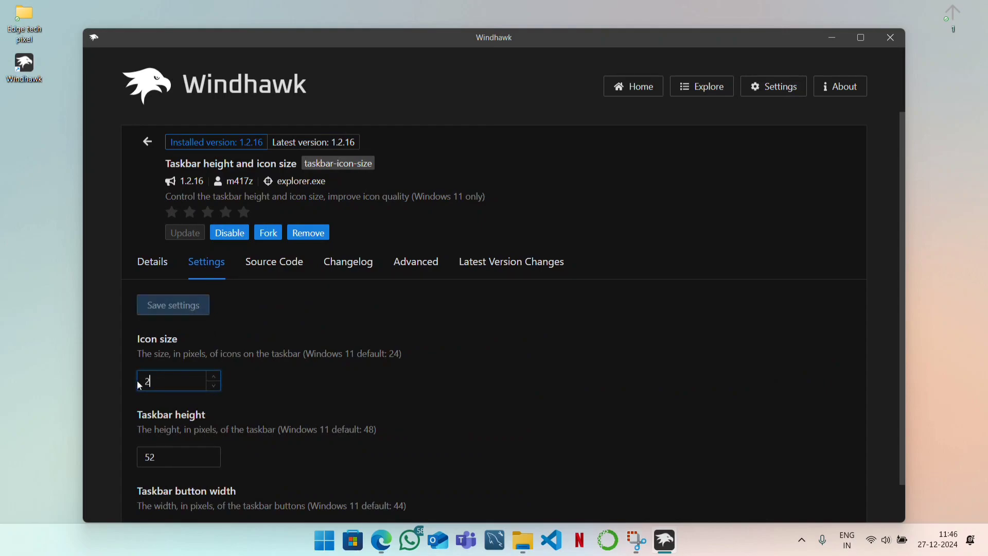
pyautogui.write('7')
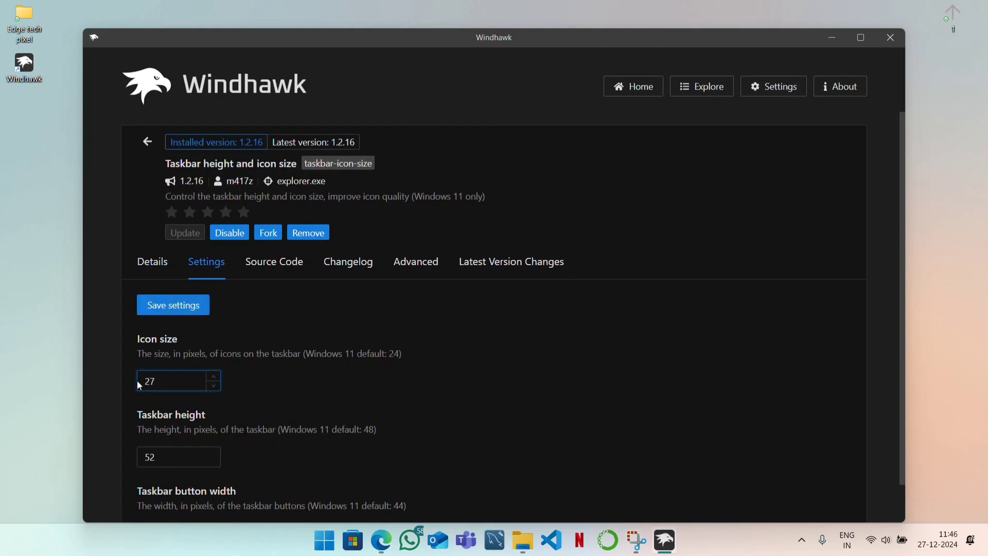
pyautogui.click(170, 457)
pyautogui.moveTo(170, 456); pyautogui.dragTo(135, 453)
pyautogui.write('5')
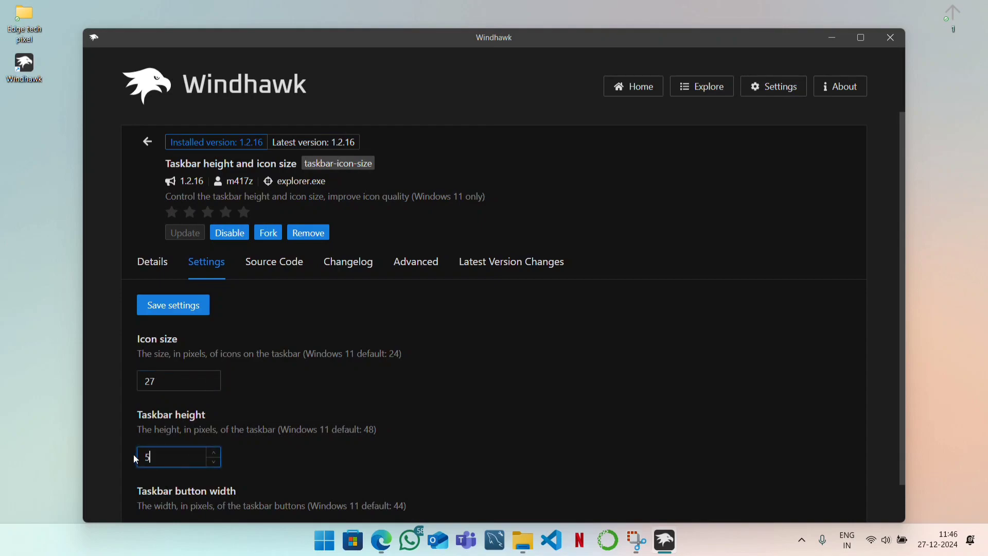
pyautogui.scroll(-1, 134, 454)
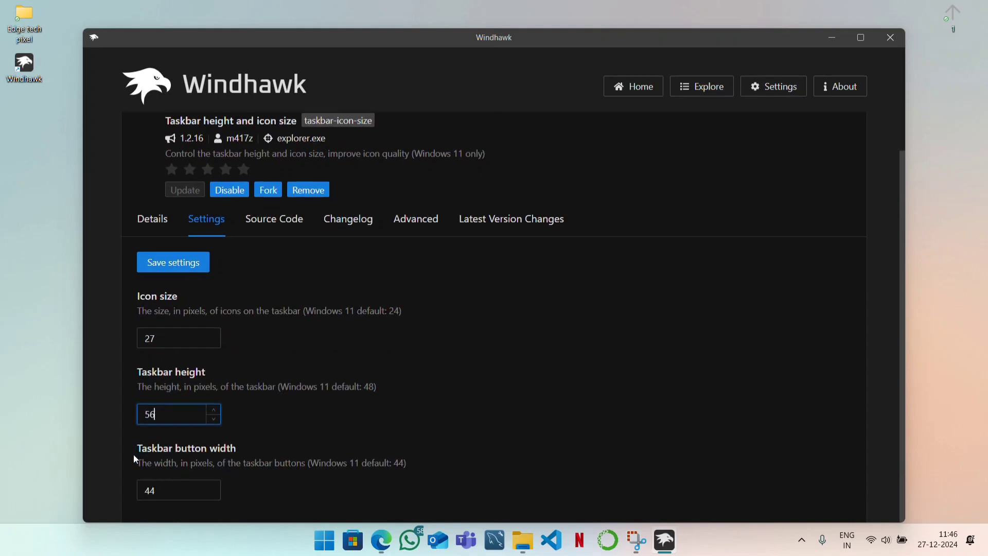
# Step: Set the taskbar button width to 45 and save the mod's settings
pyautogui.click(174, 484)
pyautogui.moveTo(174, 484); pyautogui.dragTo(141, 486)
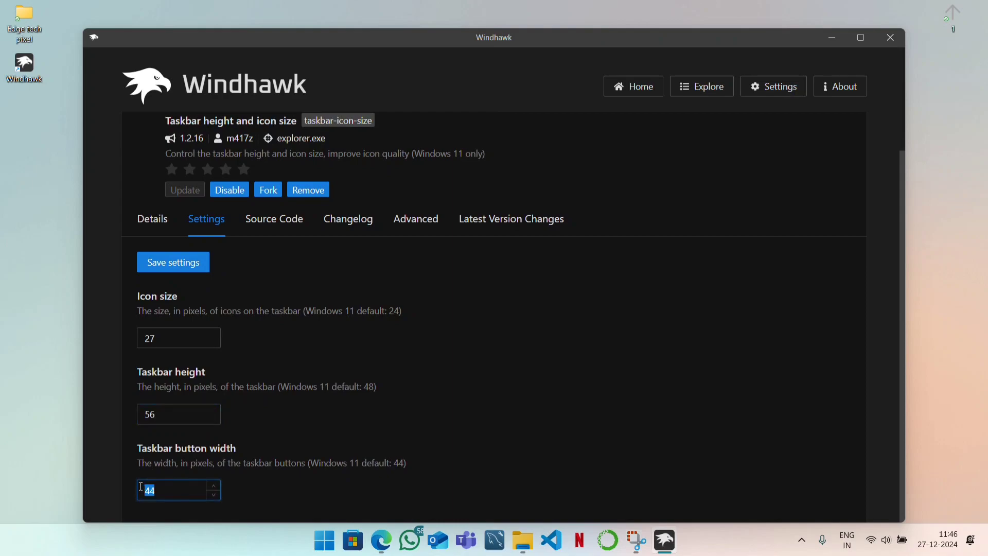
pyautogui.write('45')
pyautogui.click(174, 262)
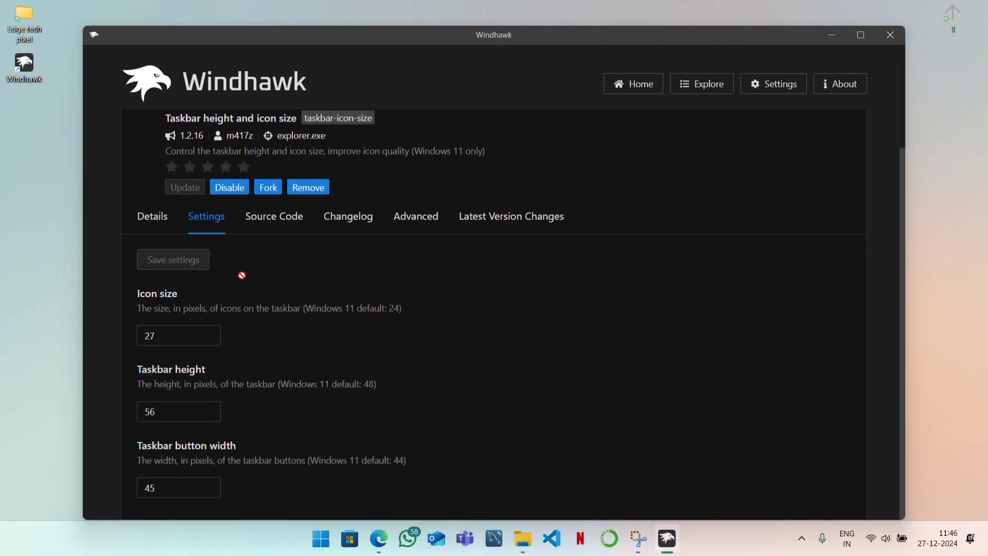
# Step: Search the mods for "start", install Windows 11 Start Menu Styler accepting the risk, and open its advanced mod settings
pyautogui.click(691, 93)
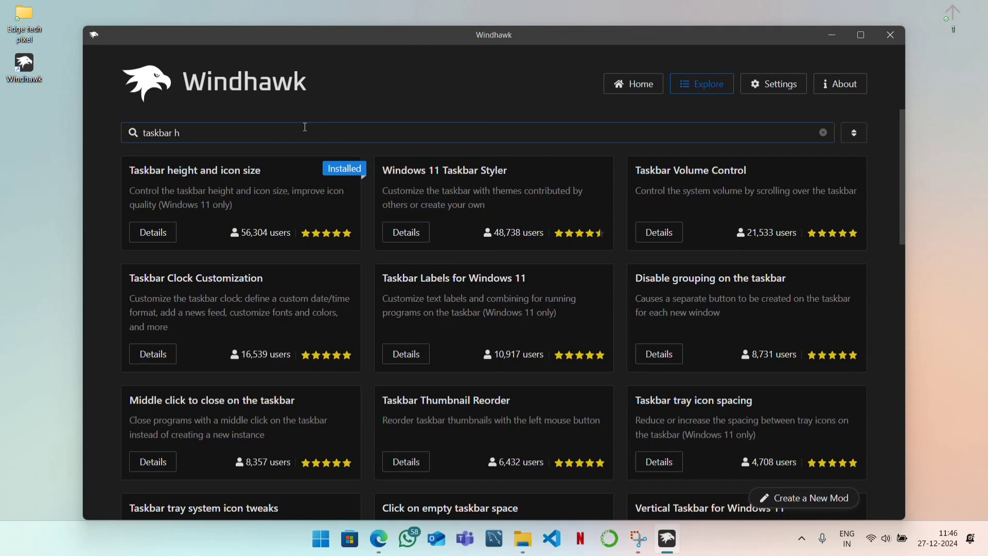
pyautogui.moveTo(305, 126); pyautogui.dragTo(54, 134)
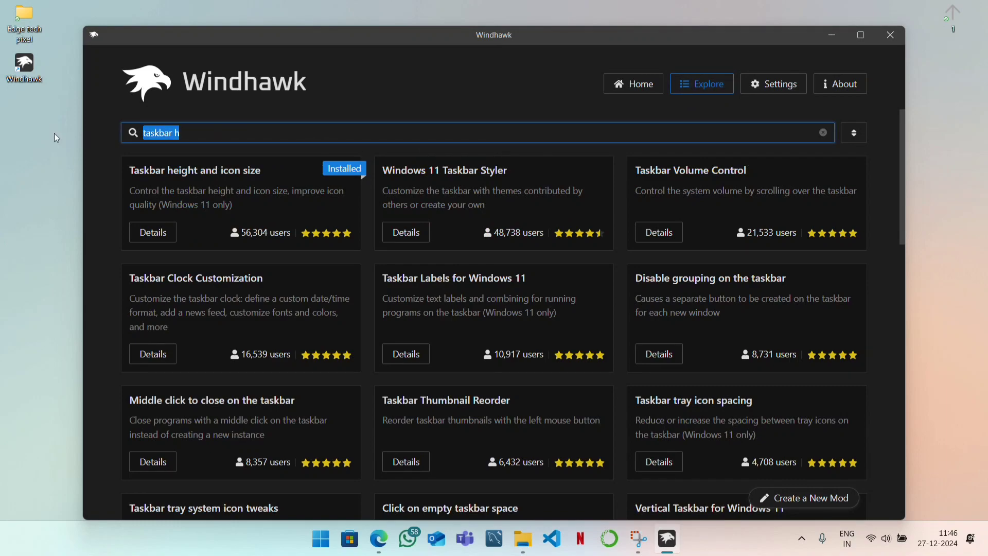
pyautogui.write('start')
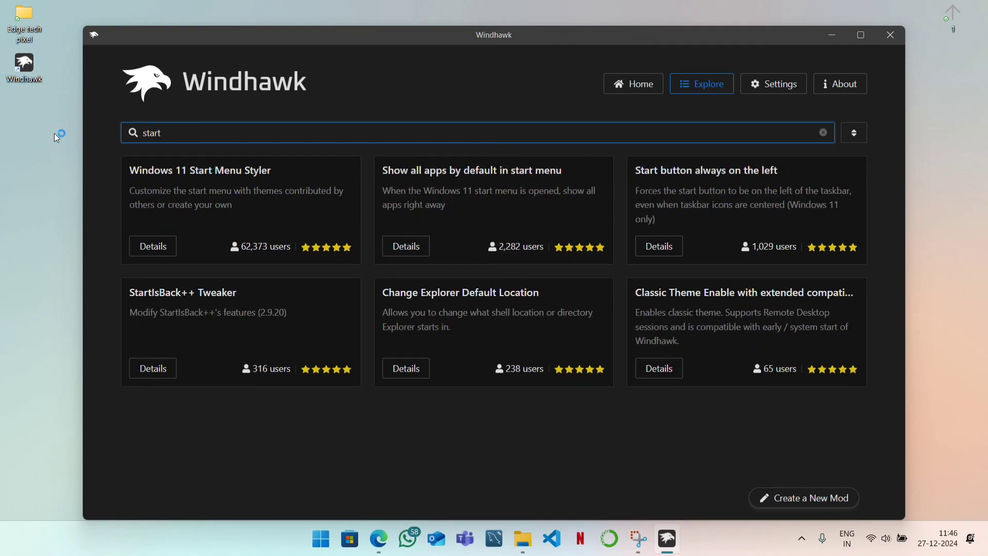
pyautogui.click(153, 246)
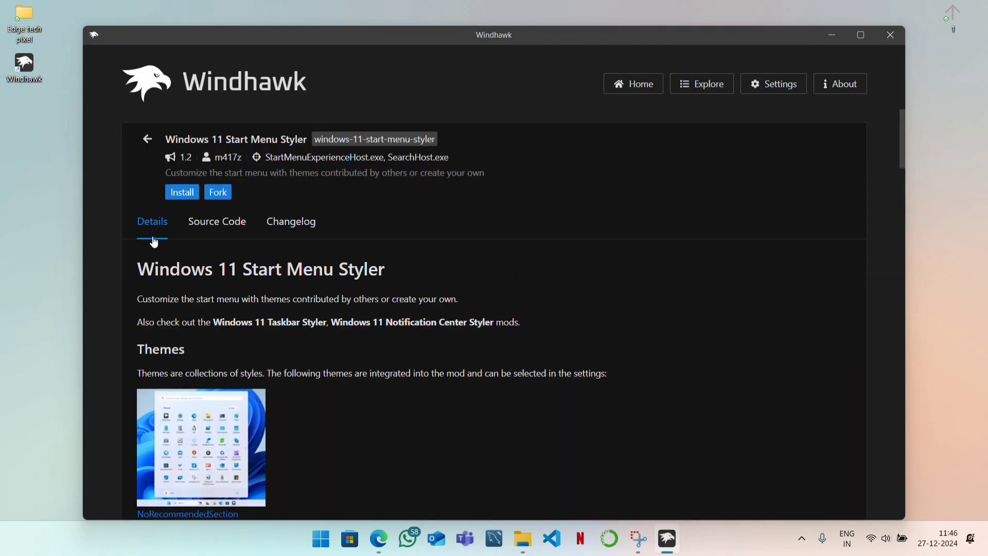
pyautogui.click(176, 194)
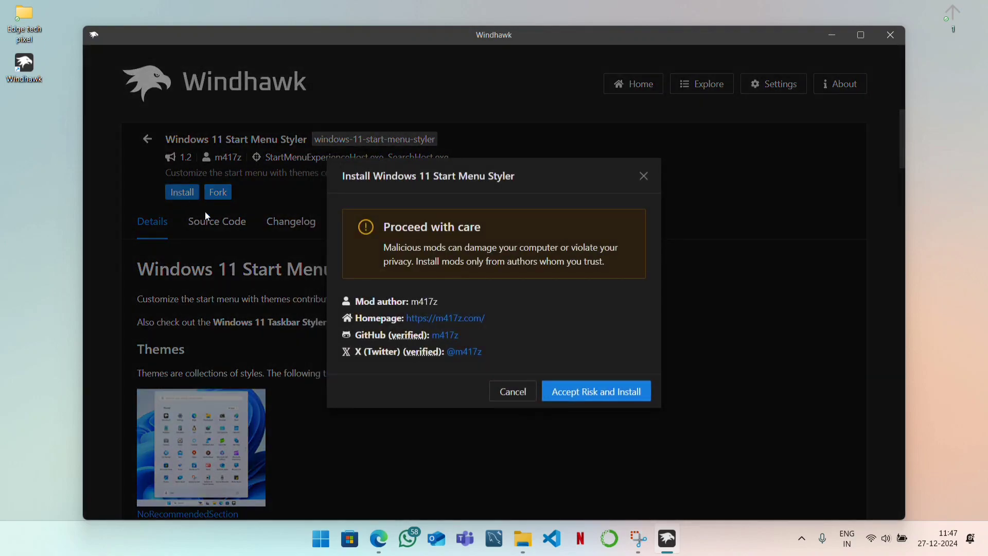
pyautogui.click(591, 392)
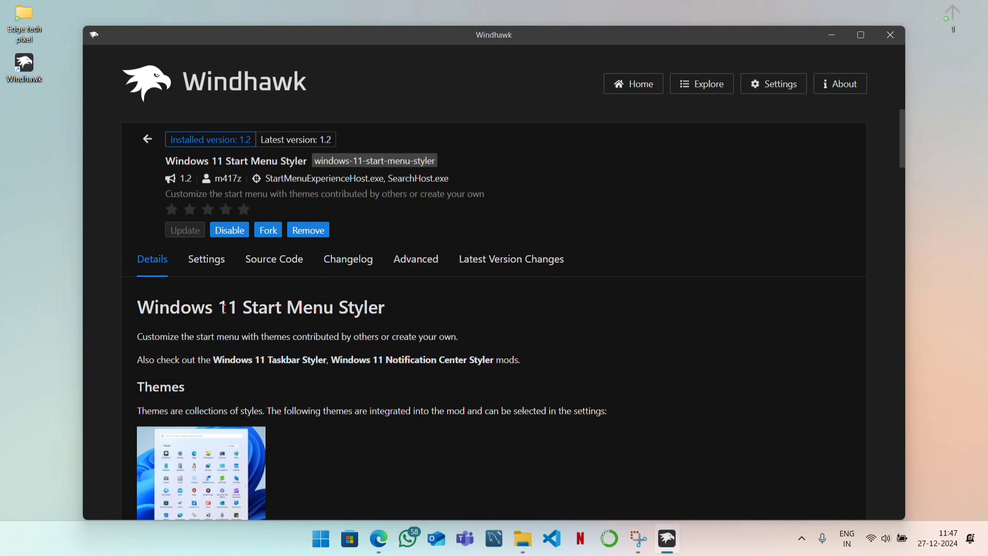
pyautogui.click(418, 258)
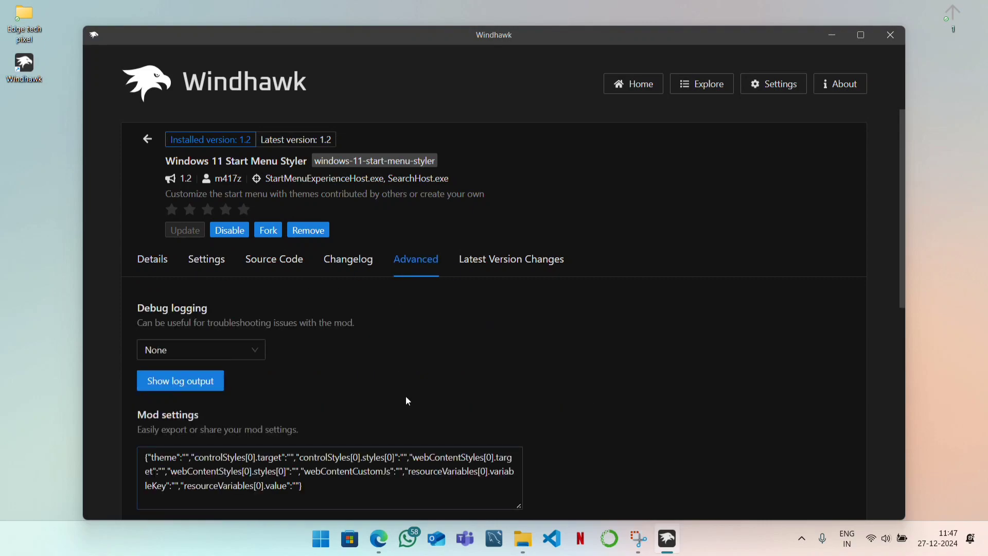
pyautogui.scroll(-3, 408, 401)
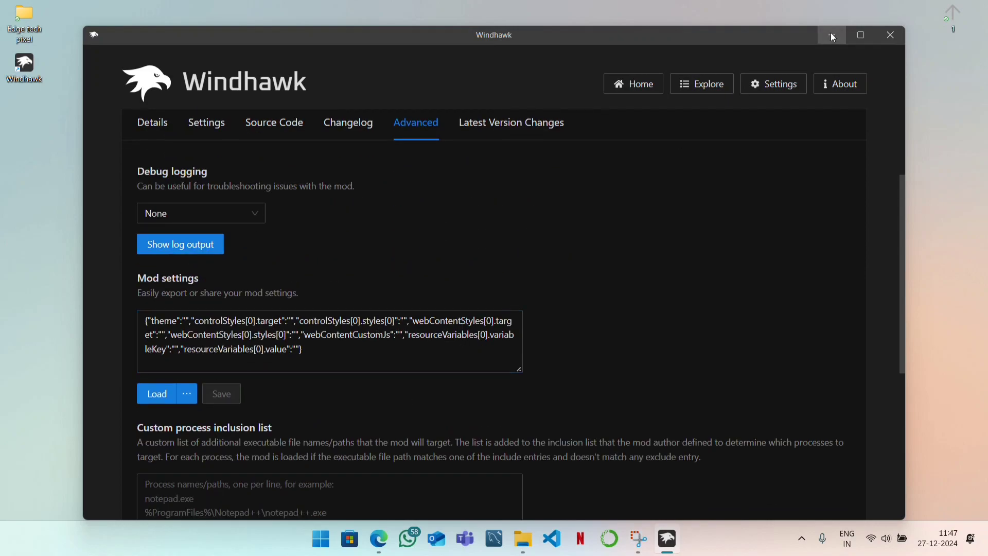
# Step: Minimize Windhawk and open the Small Taskbar Codes folder inside the desktop folder Edge tech pixel
pyautogui.click(833, 37)
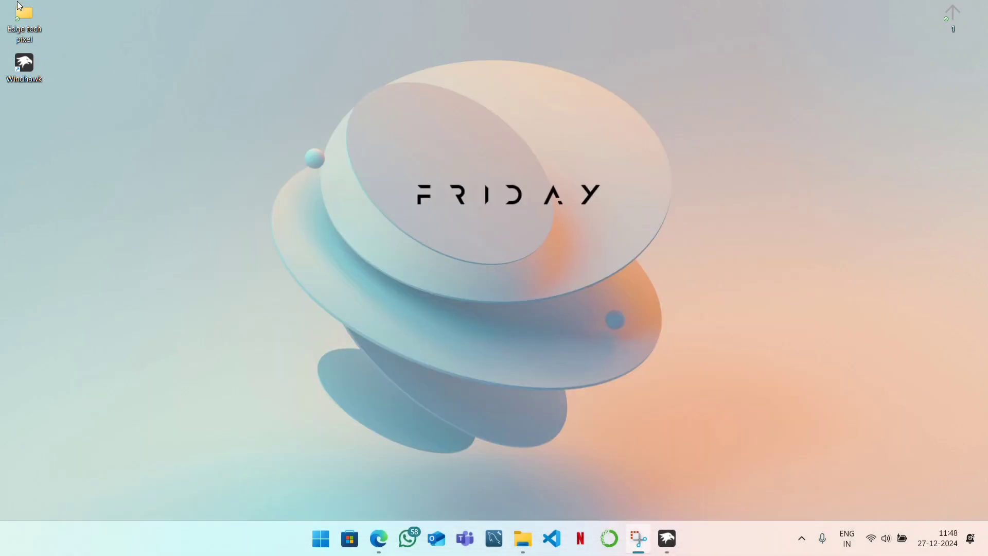
pyautogui.doubleClick(25, 18)
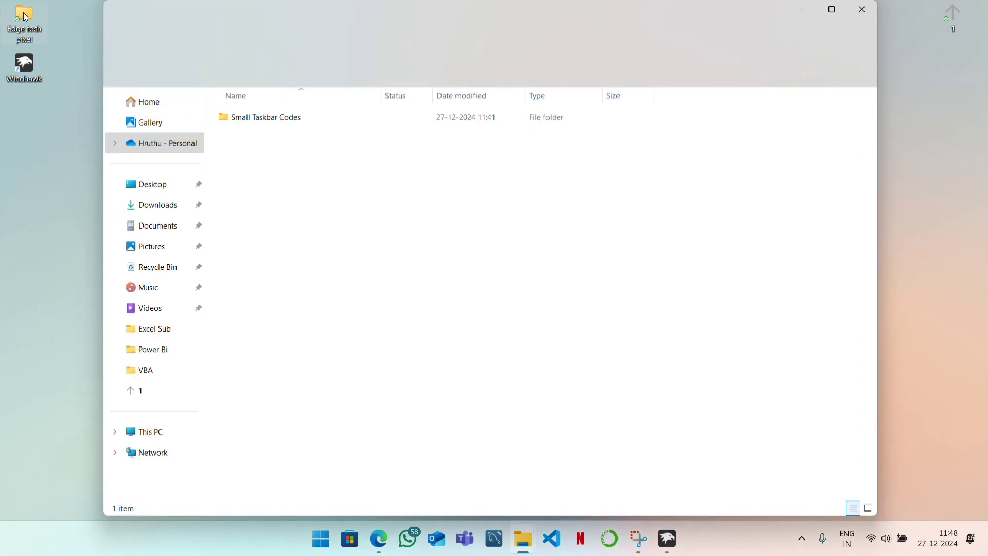
pyautogui.doubleClick(252, 124)
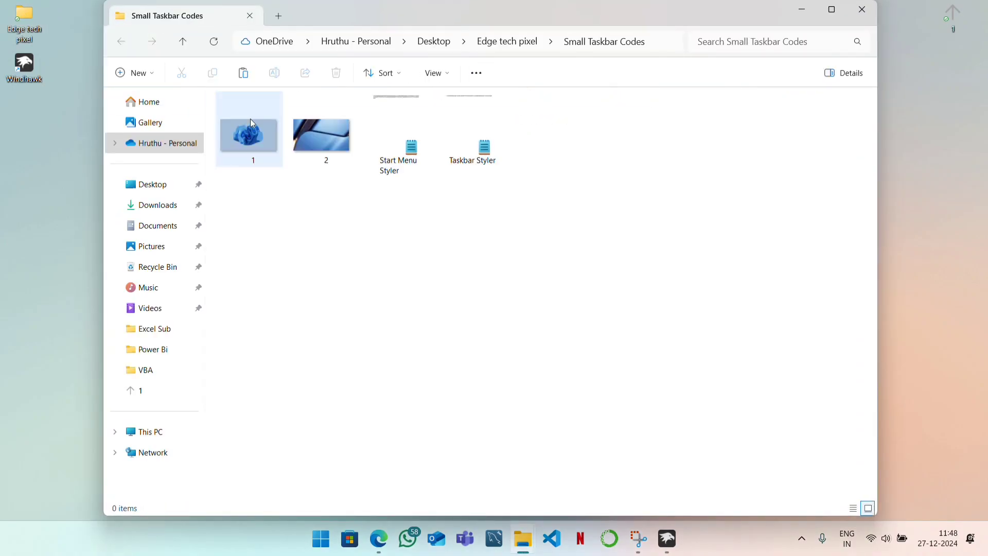
# Step: Open the Start Menu Styler text file, copy all of its code, and minimize the text editor and folder windows
pyautogui.click(419, 162)
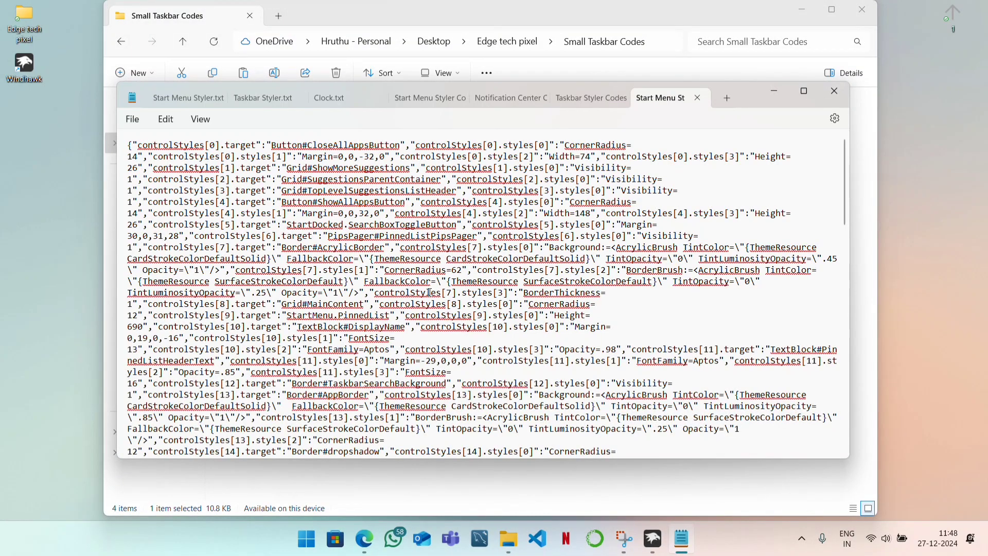
pyautogui.hotkey('ctrl', 'a')
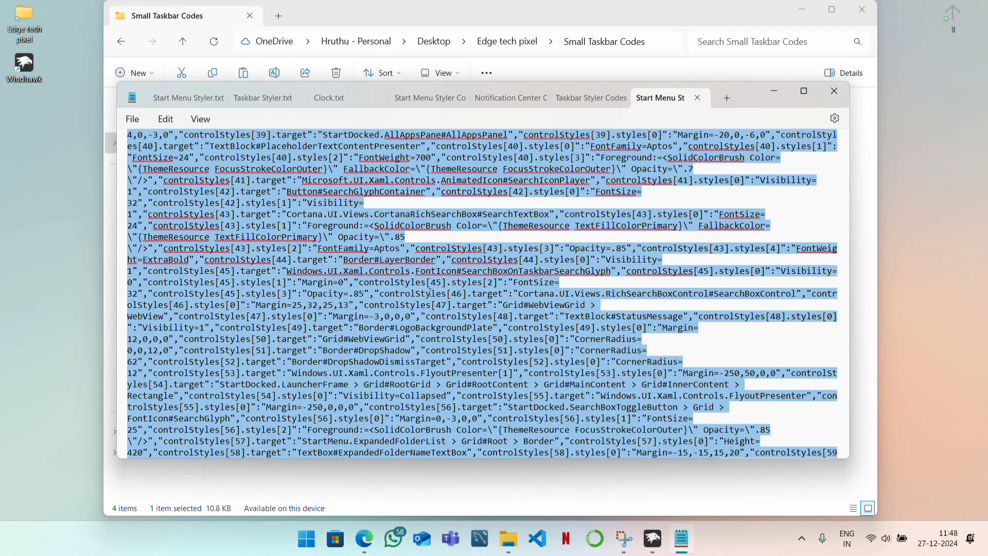
pyautogui.click(91, 292)
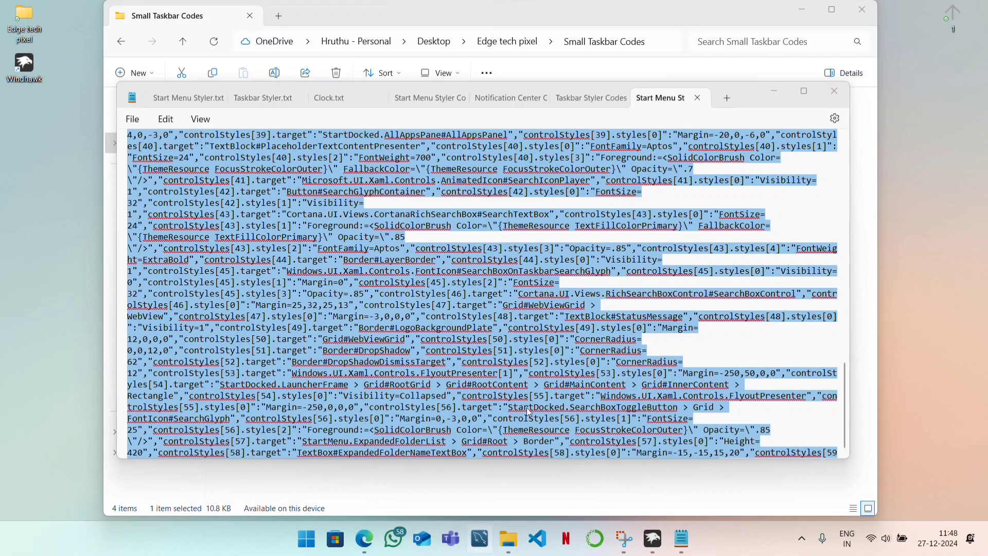
pyautogui.click(773, 91)
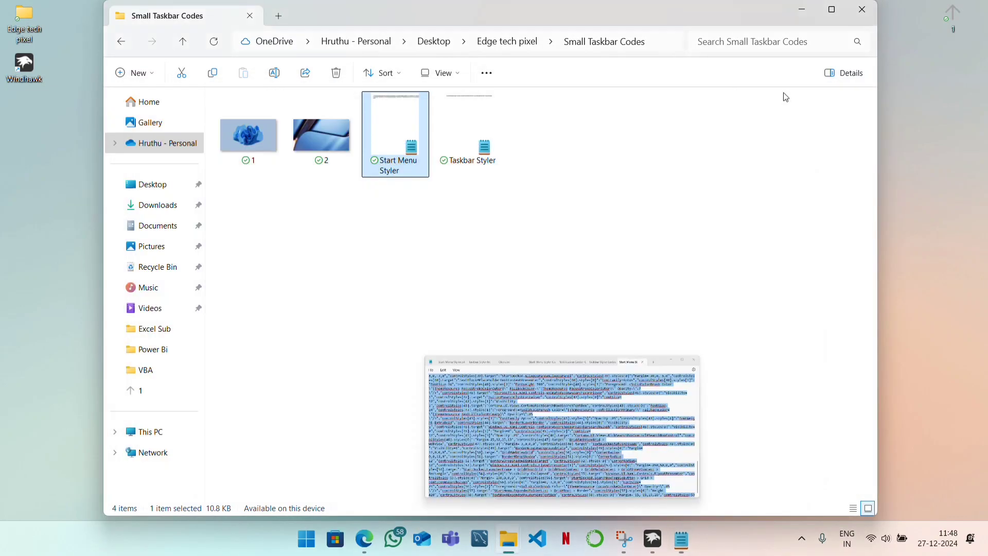
pyautogui.click(802, 10)
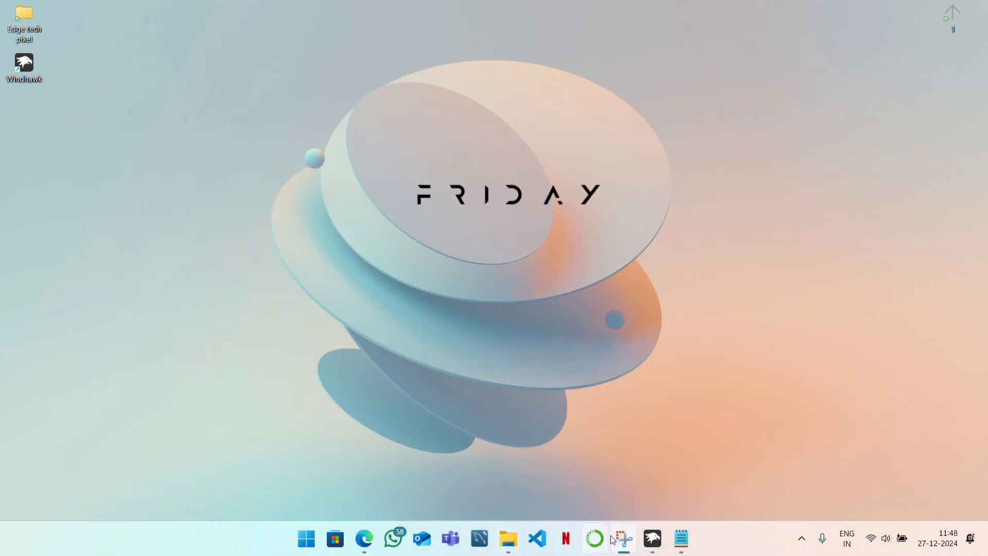
# Step: Switch to Windhawk, replace the Start Menu Styler mod settings with the copied code, and save them
pyautogui.click(648, 539)
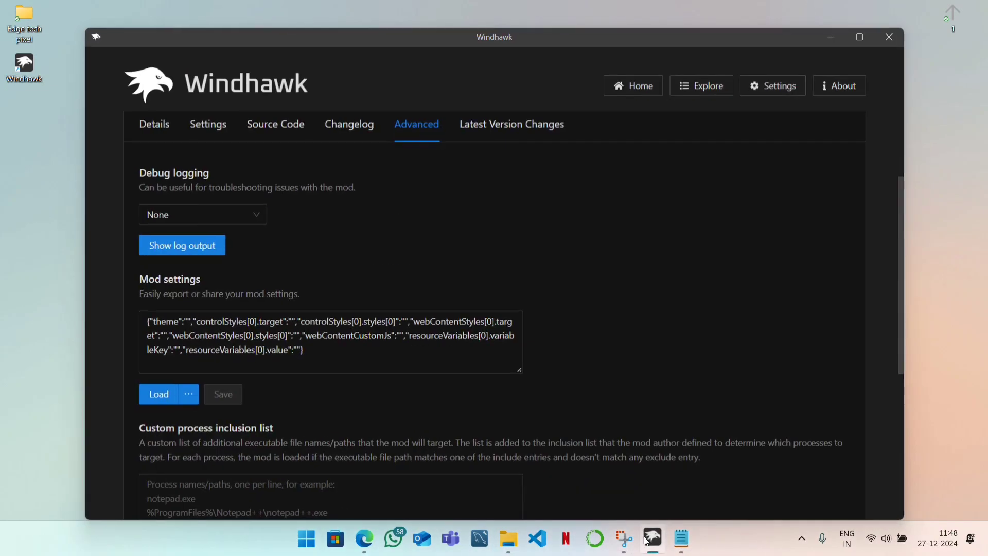
pyautogui.click(335, 345)
pyautogui.hotkey('ctrl', 'a')
pyautogui.press('BackSpace')
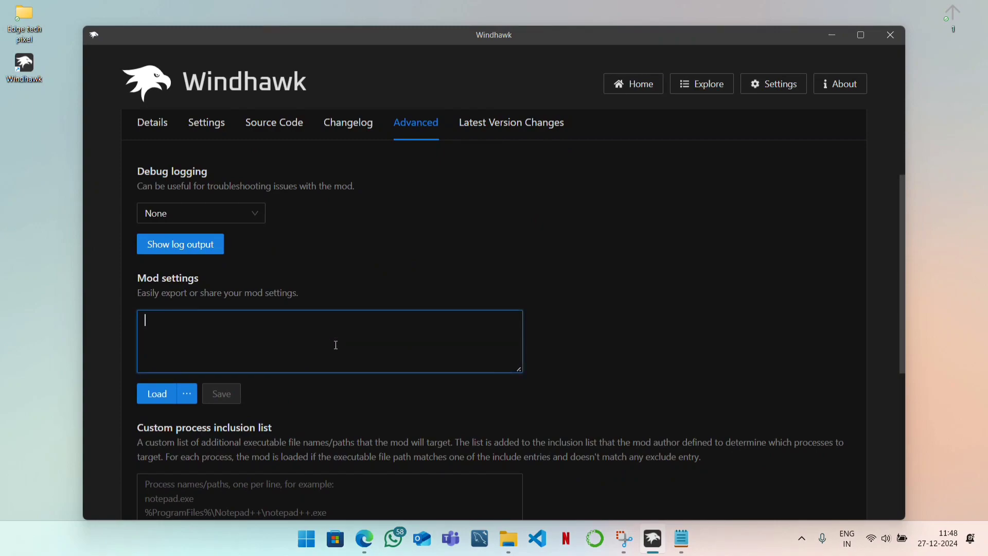
pyautogui.rightClick(336, 345)
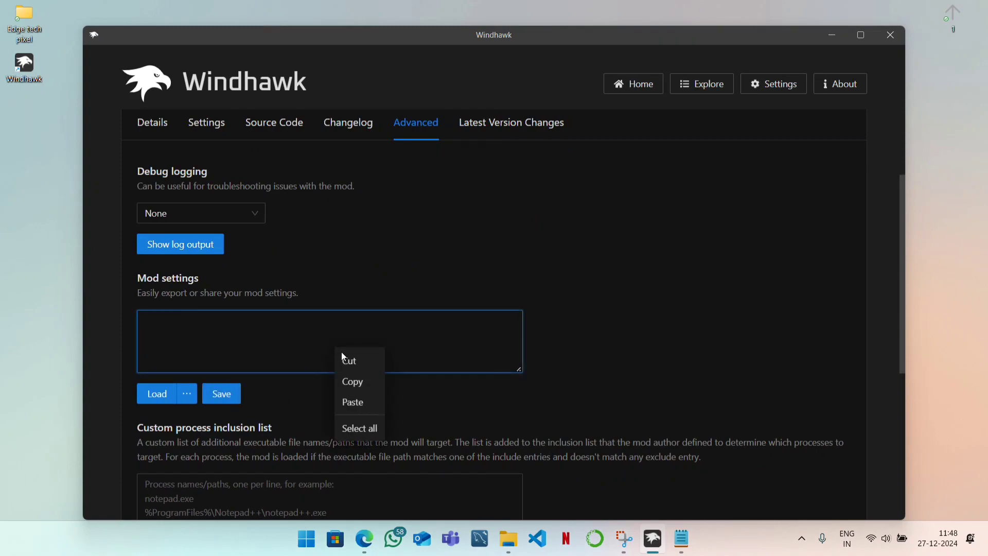
pyautogui.click(368, 402)
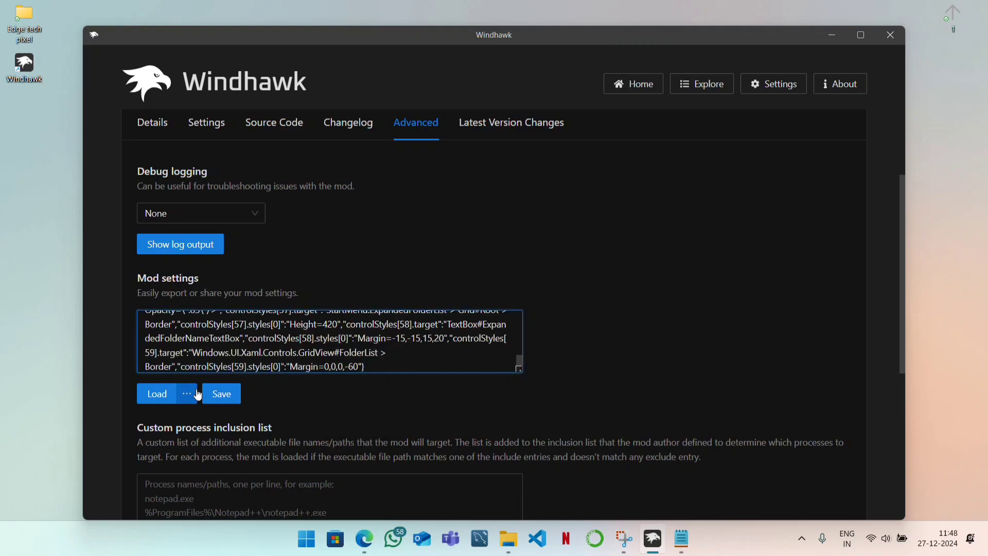
pyautogui.click(227, 390)
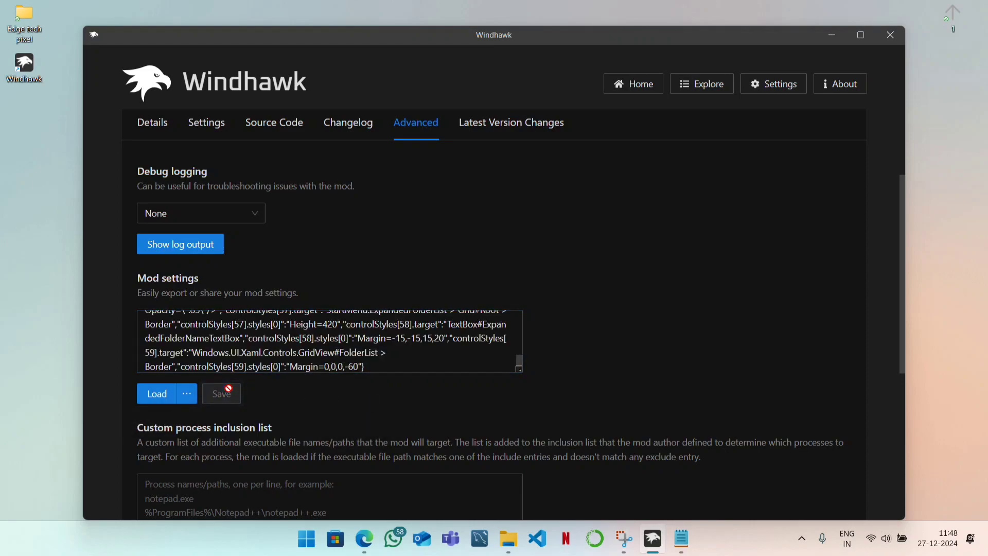
# Step: Go back to the list of available mods and open the Start menu briefly to check its new style
pyautogui.scroll(2, 520, 288)
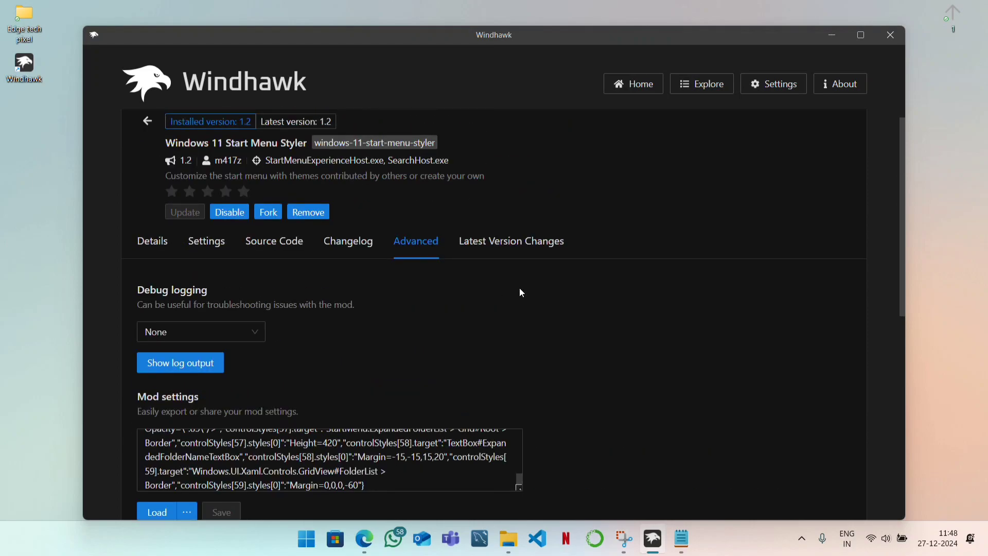
pyautogui.scroll(1, 521, 292)
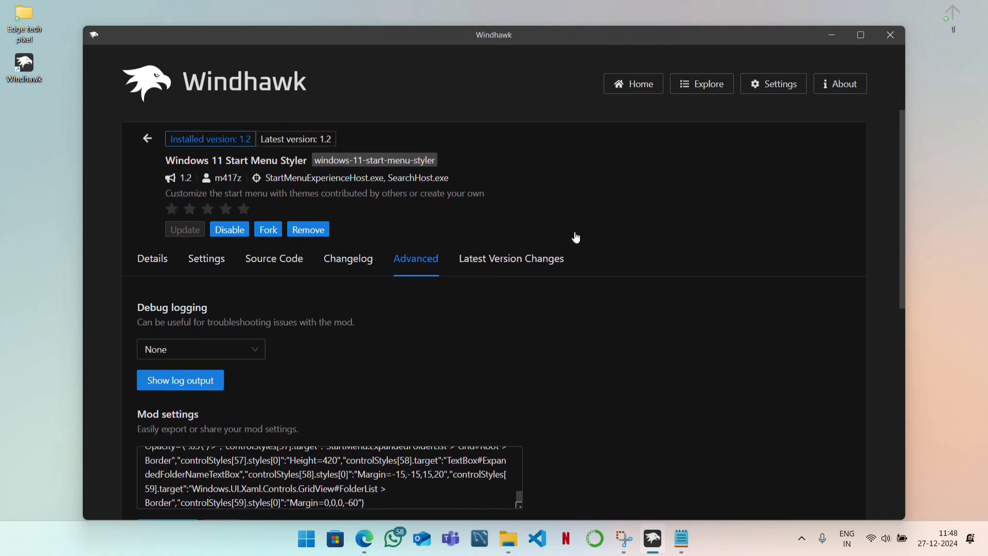
pyautogui.click(705, 84)
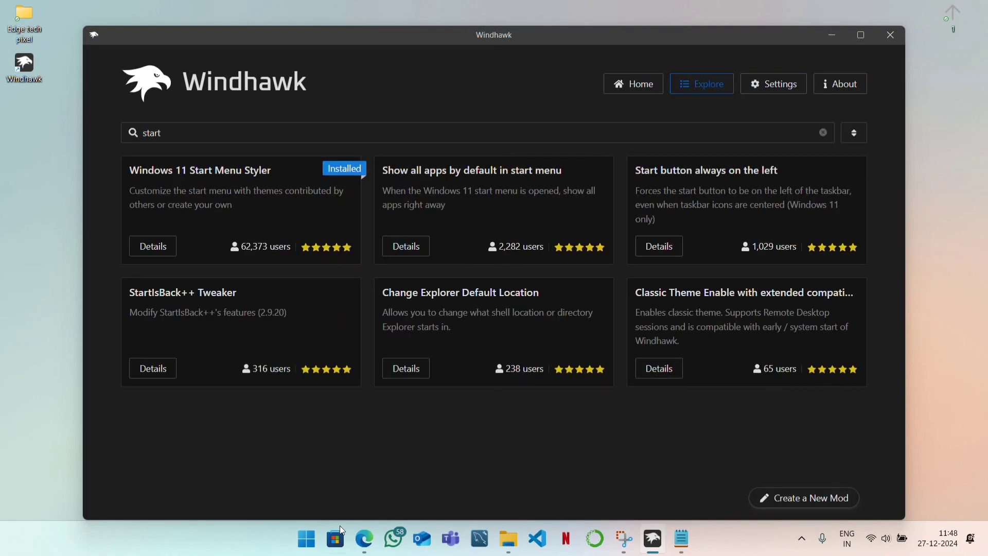
pyautogui.click(307, 540)
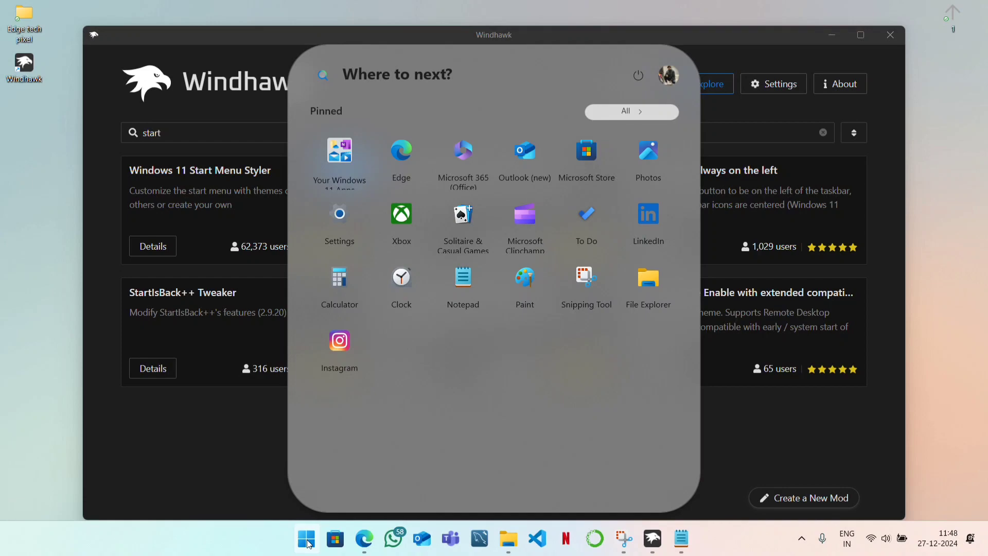
pyautogui.click(739, 252)
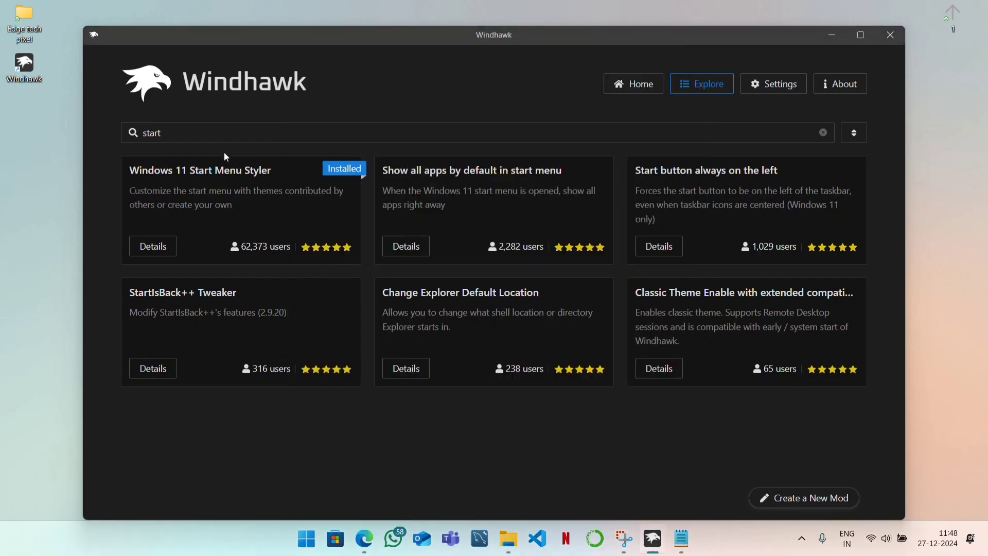
# Step: Search the mods for "task sty" and install Windows 11 Taskbar Styler, accepting the risk
pyautogui.moveTo(219, 138); pyautogui.dragTo(142, 131)
pyautogui.press('BackSpace')
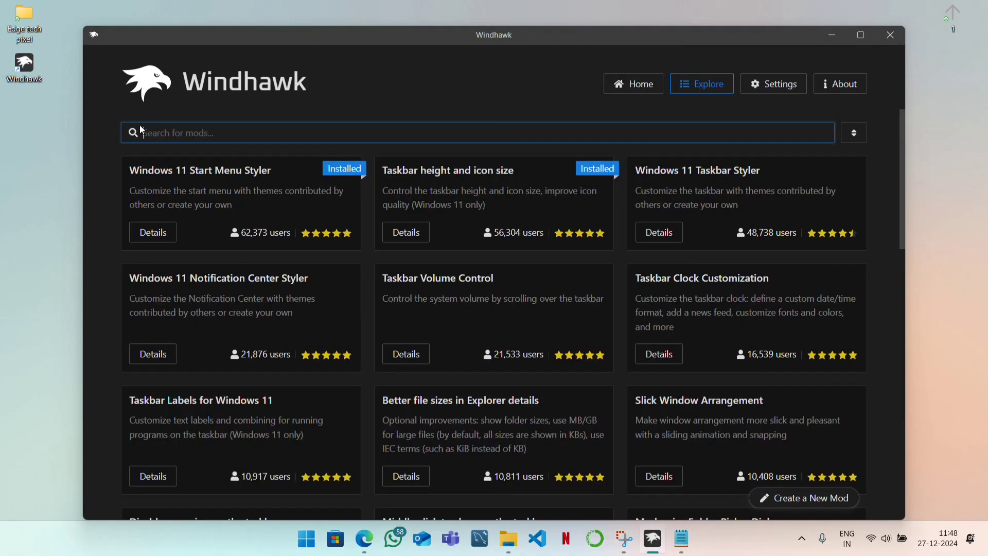
pyautogui.write('task s')
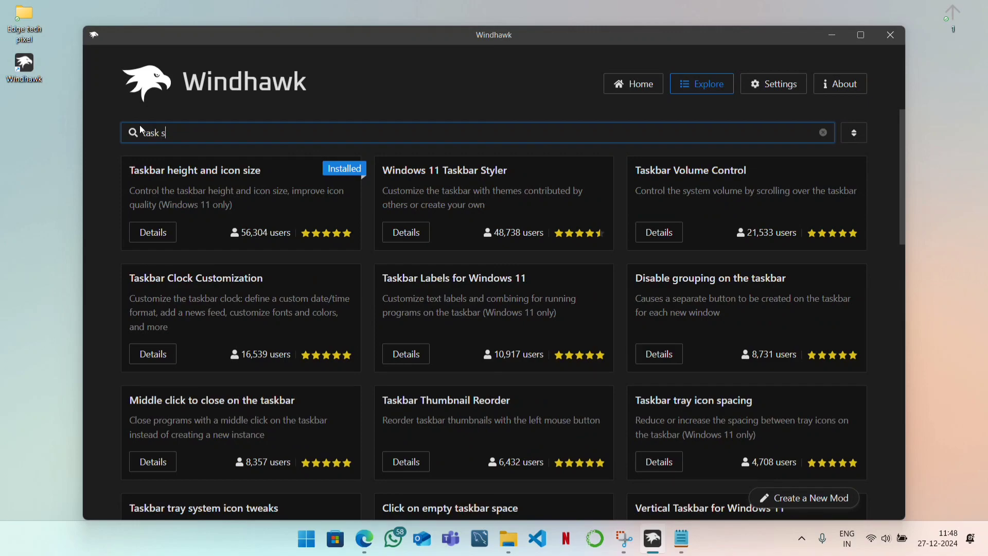
pyautogui.write('ty')
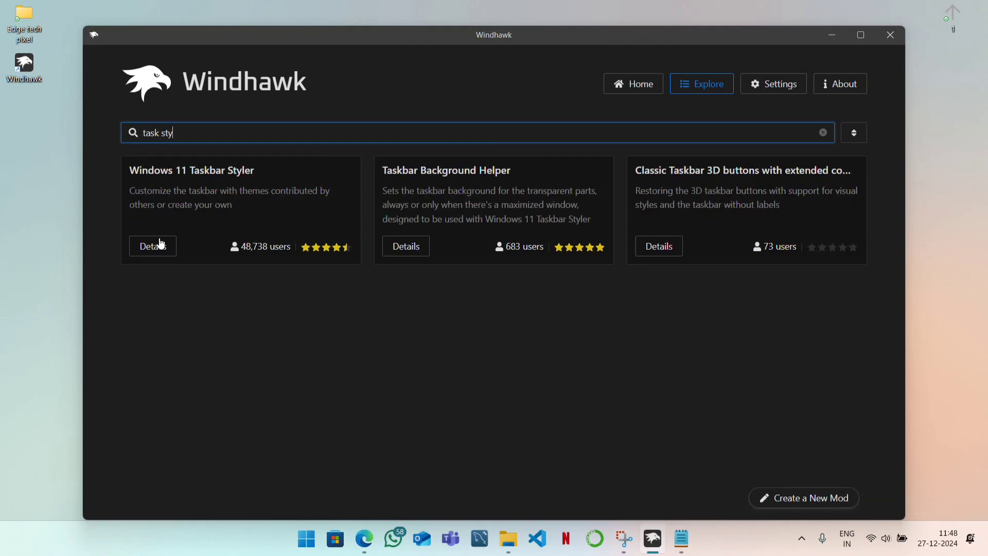
pyautogui.click(161, 243)
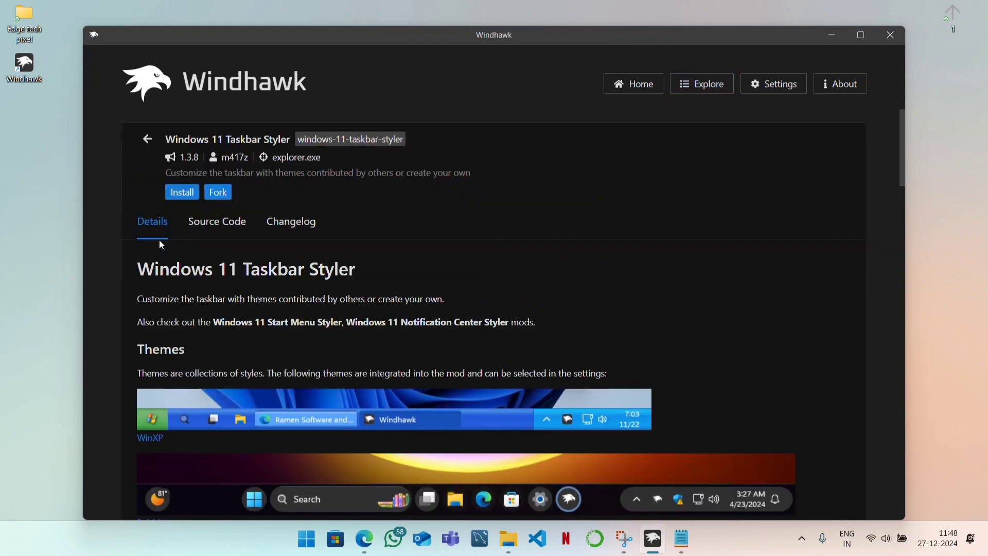
pyautogui.click(182, 192)
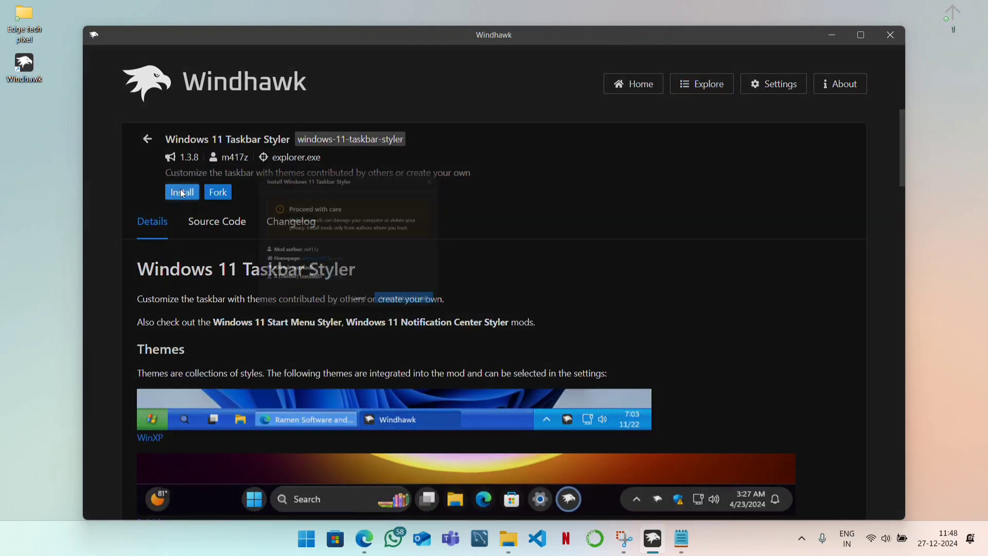
pyautogui.click(564, 393)
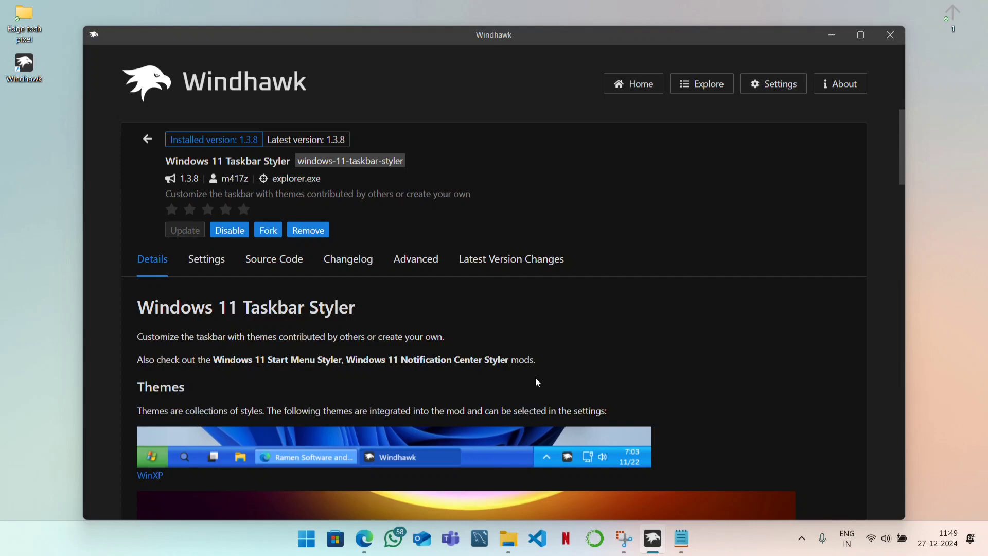
# Step: Open the advanced options of Windows 11 Taskbar Styler and clear the mod settings text
pyautogui.click(432, 266)
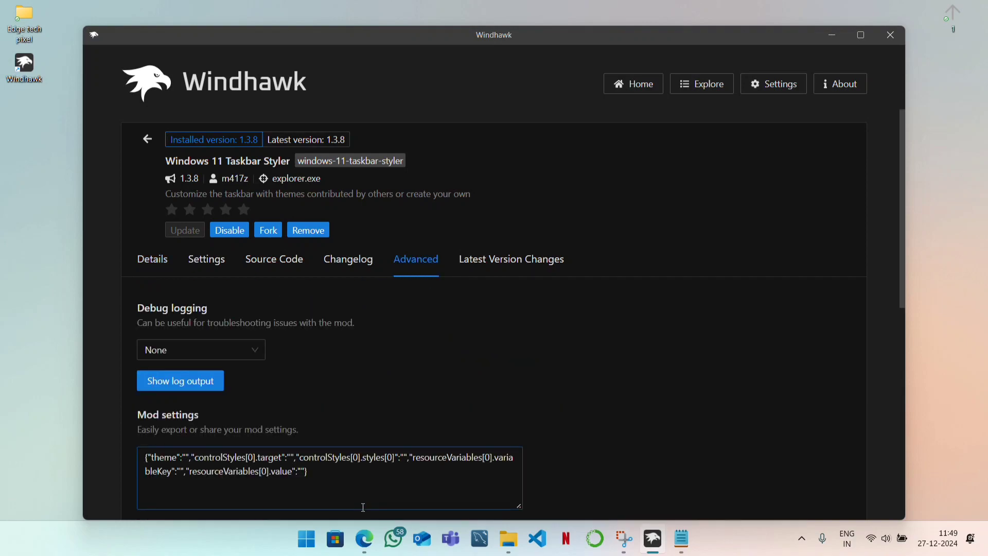
pyautogui.moveTo(364, 507); pyautogui.dragTo(143, 450)
pyautogui.press('BackSpace')
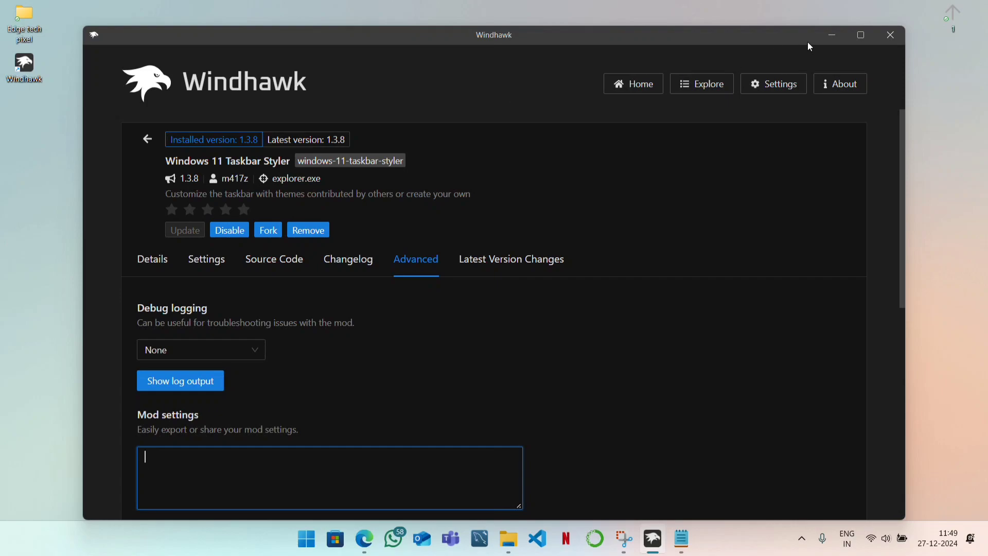
# Step: Minimize Windhawk, copy all the code from the Taskbar Styler text file in Small Taskbar Codes, and minimize both windows
pyautogui.click(831, 36)
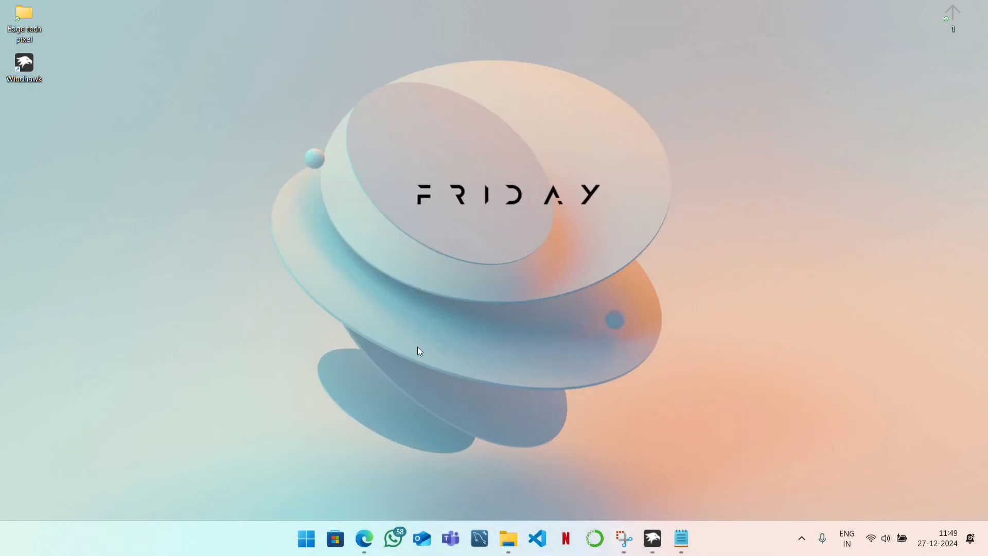
pyautogui.moveTo(507, 547)
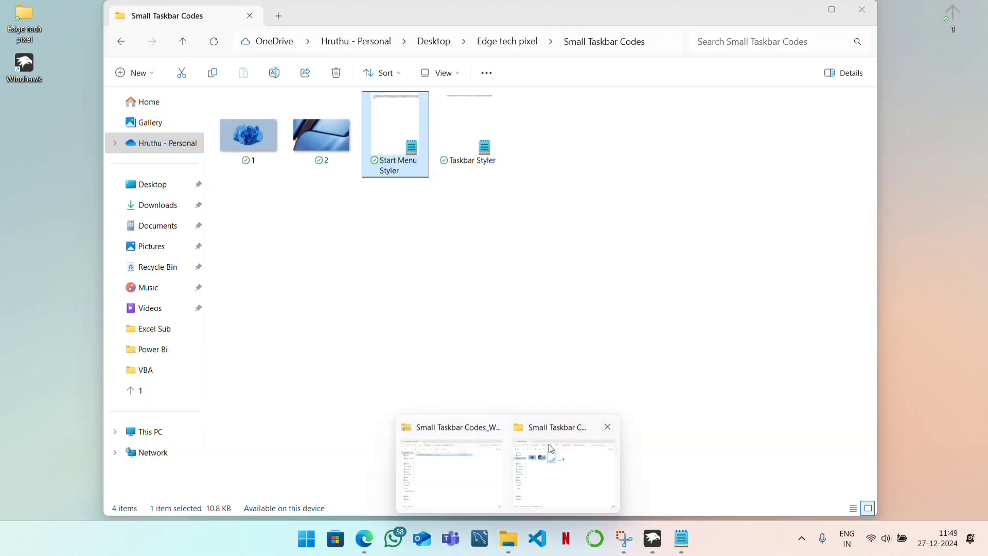
pyautogui.click(549, 448)
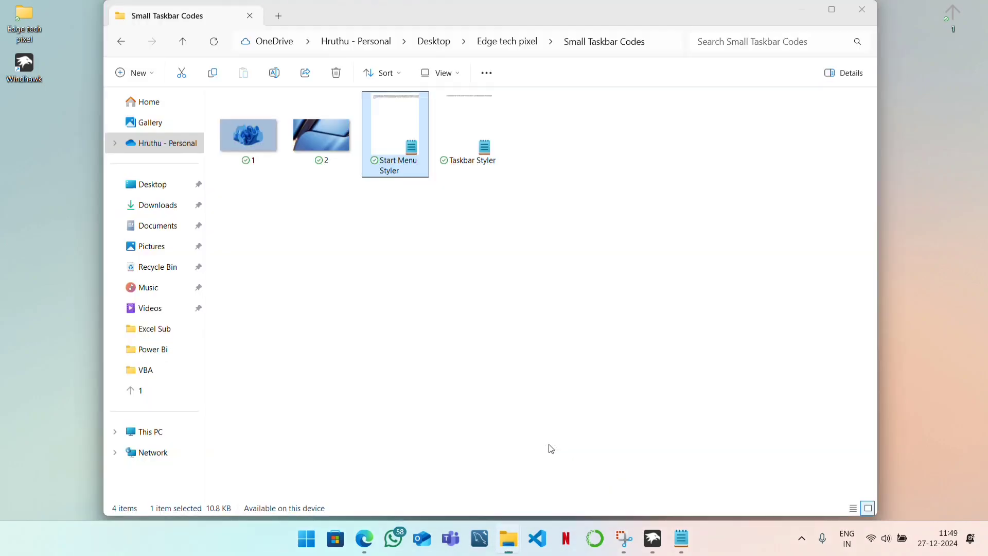
pyautogui.doubleClick(486, 140)
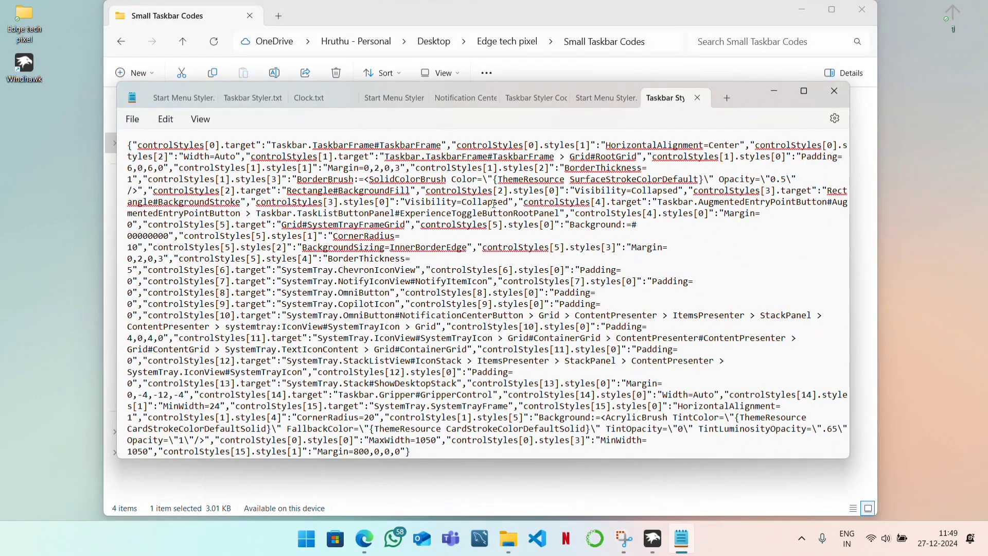
pyautogui.hotkey('ctrl', 'a')
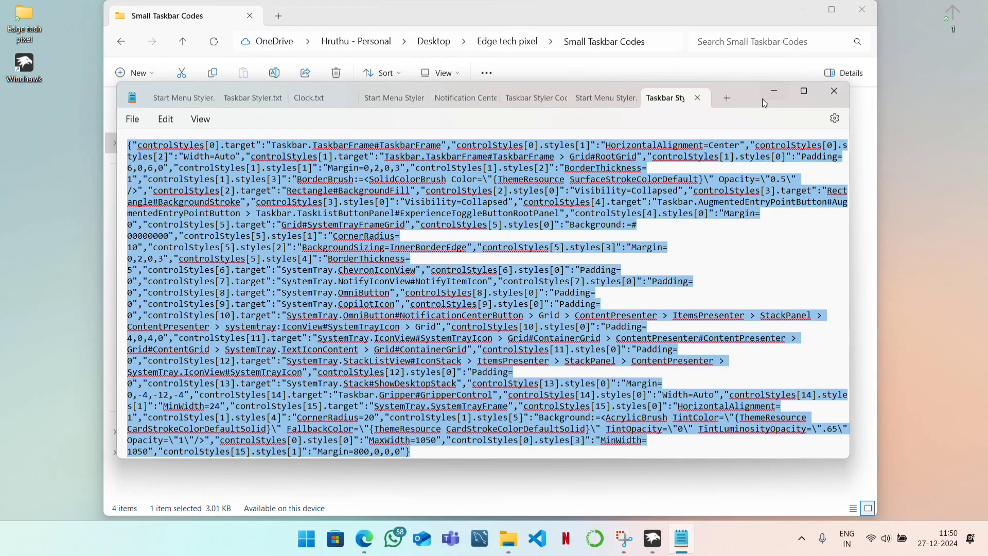
pyautogui.click(773, 91)
pyautogui.click(806, 11)
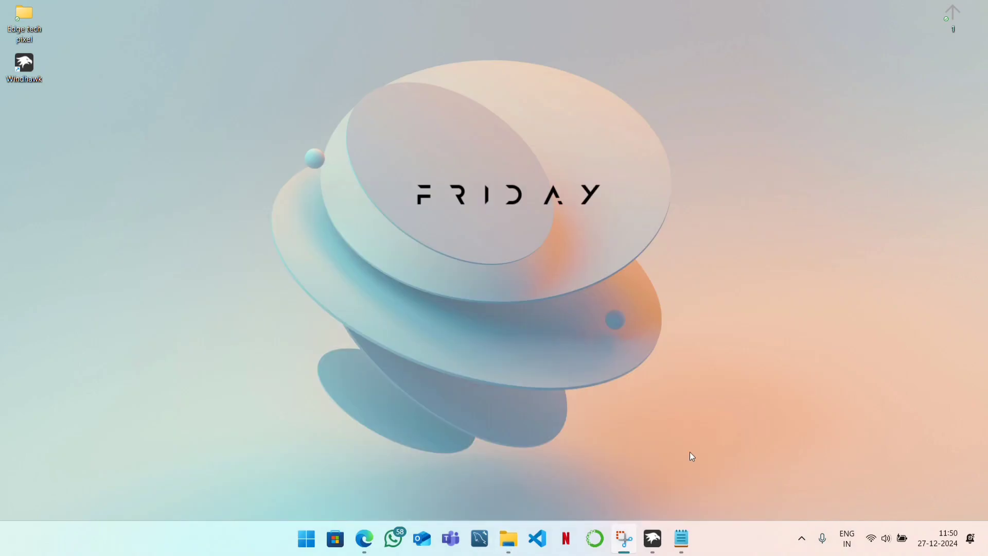
# Step: Switch to Windhawk, paste the copied code into the Taskbar Styler mod settings, and save them
pyautogui.click(652, 538)
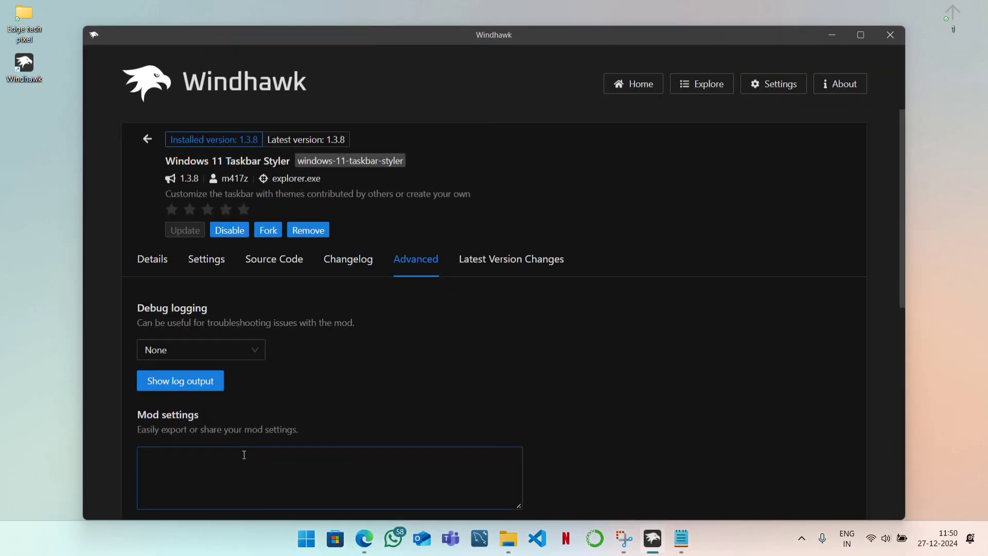
pyautogui.click(244, 455)
pyautogui.rightClick(244, 454)
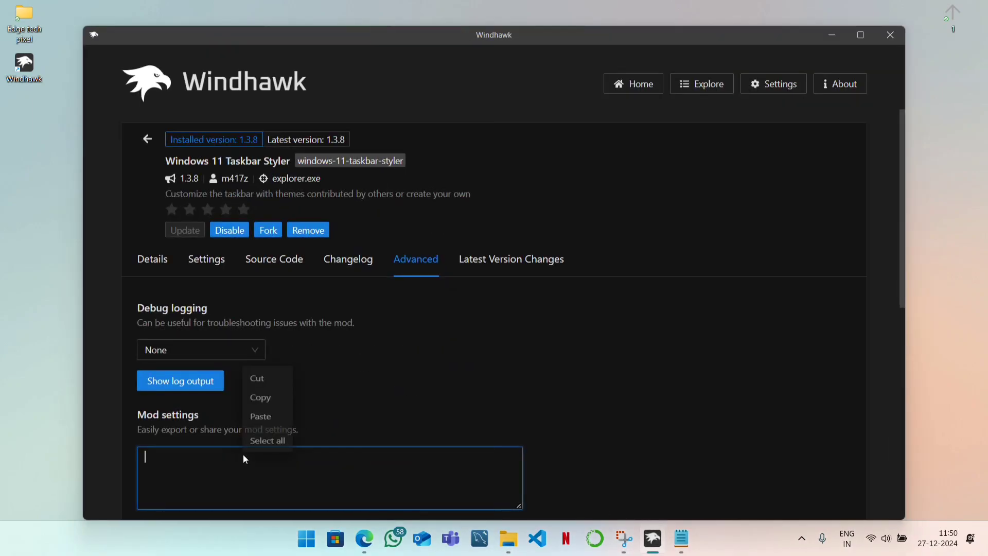
pyautogui.click(262, 412)
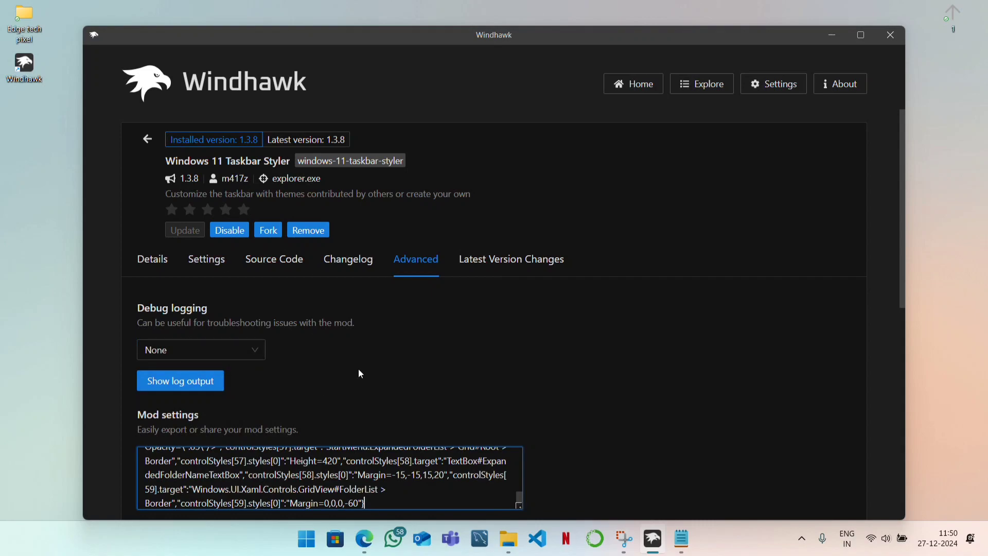
pyautogui.scroll(-3, 386, 370)
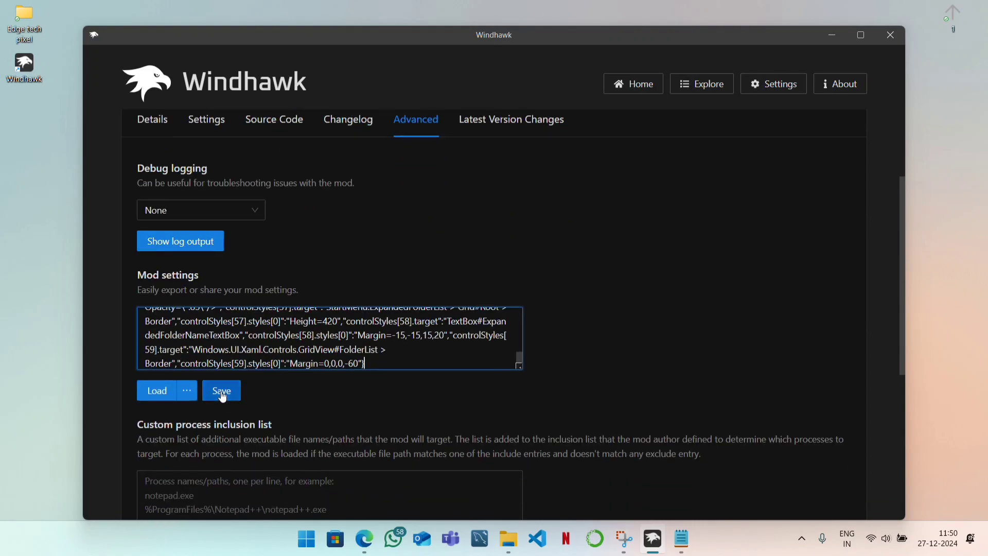
pyautogui.click(223, 394)
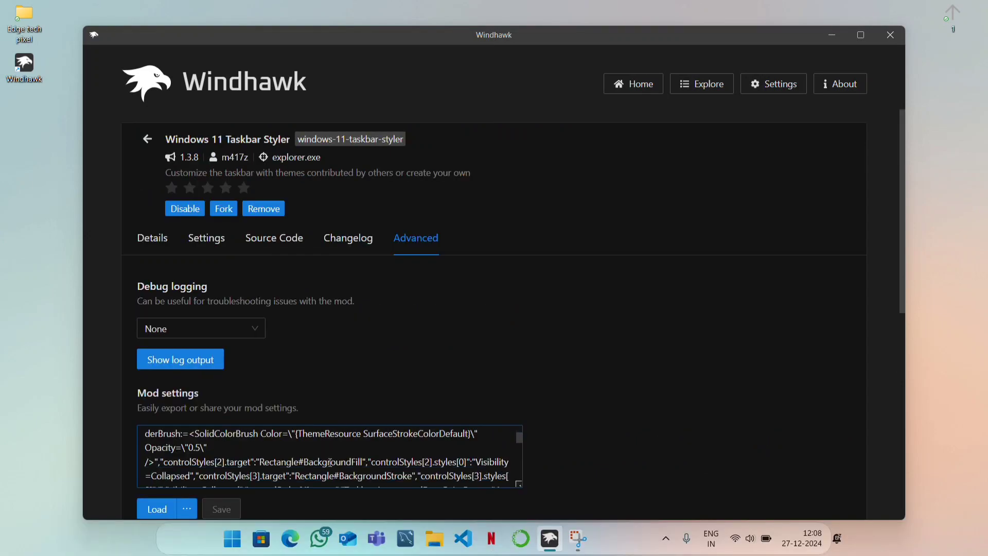
# Step: Close Windhawk, then open and close the Start menu to check it with the restyled taskbar
pyautogui.click(891, 36)
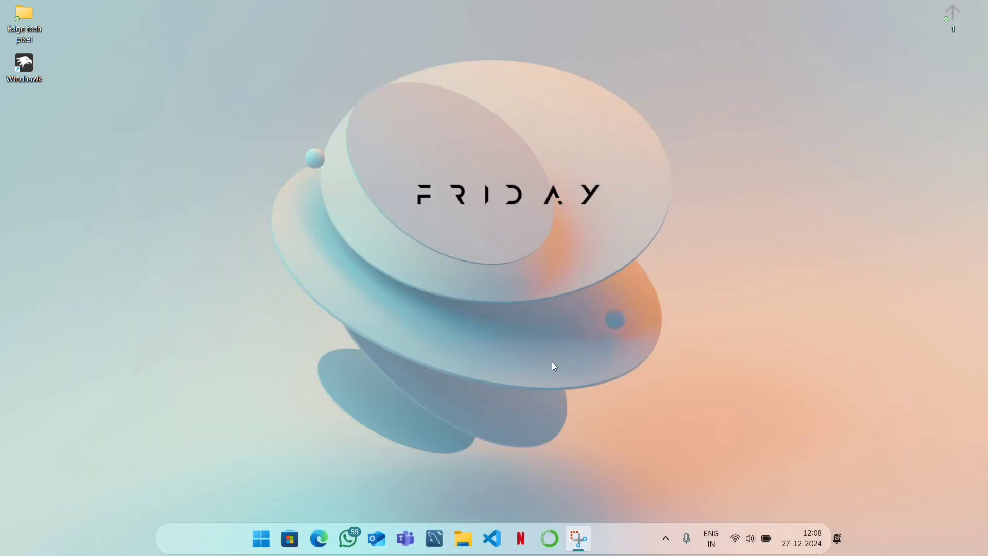
pyautogui.click(261, 538)
pyautogui.click(261, 538)
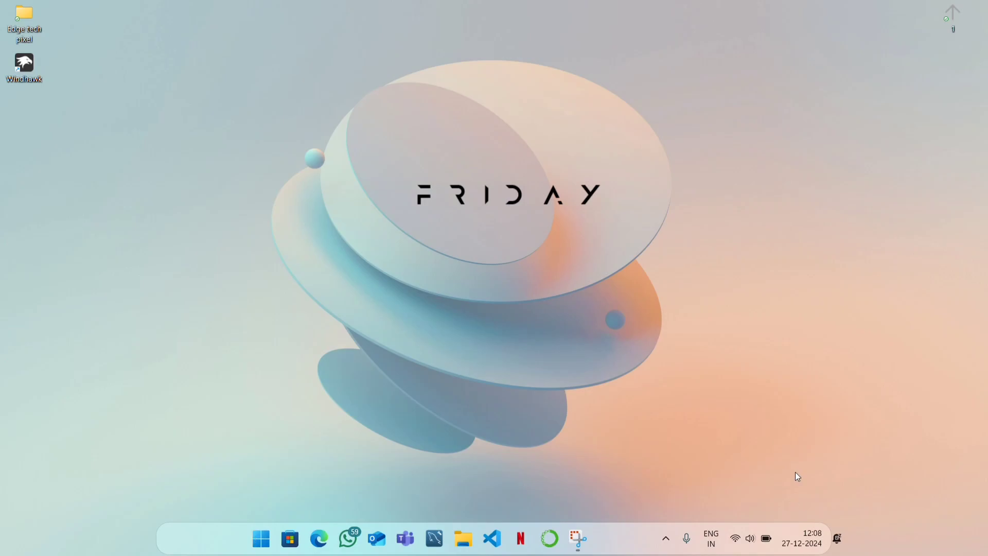